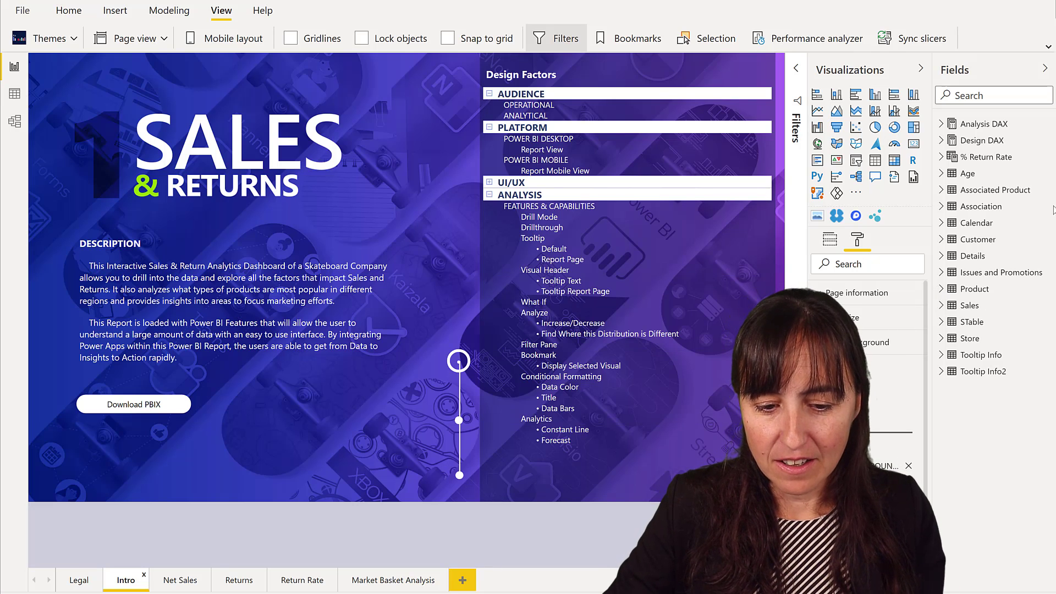
- Collapse the Visualizations and Fields panes, then reopen only Visualizations with its Format options
click(922, 71)
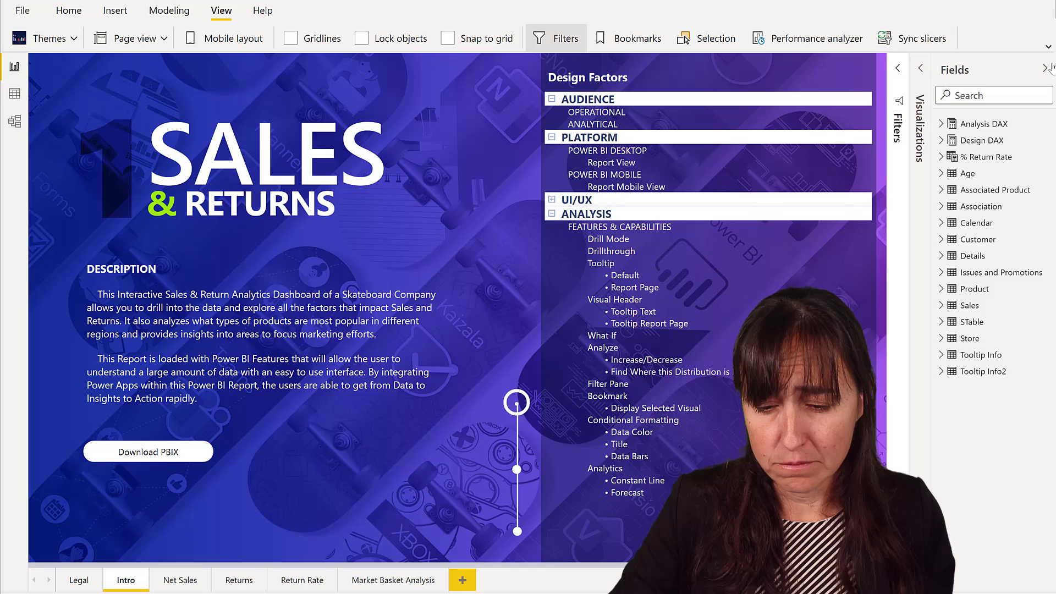
click(1045, 68)
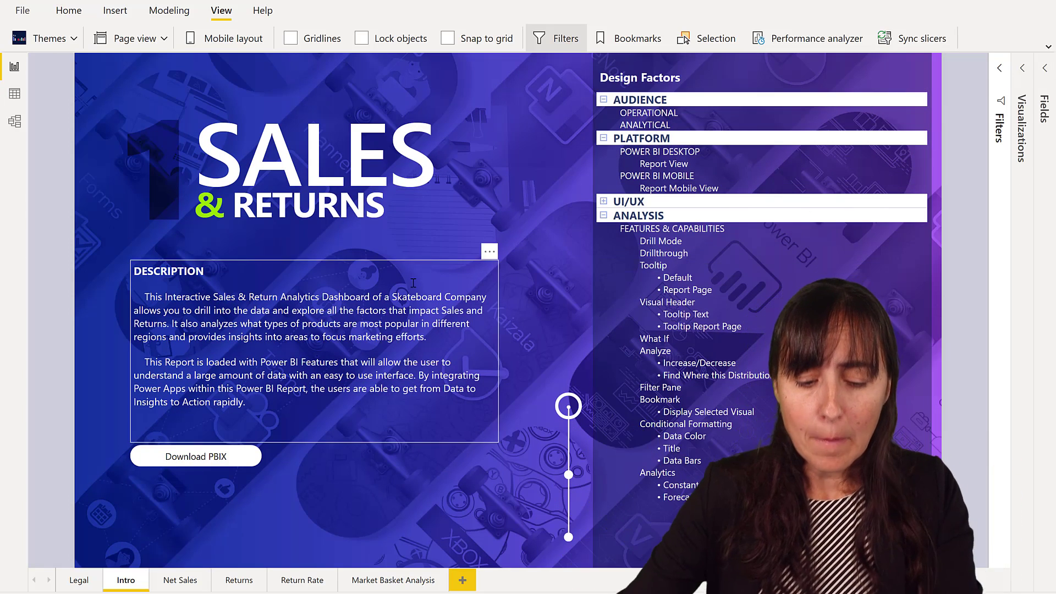
click(1023, 74)
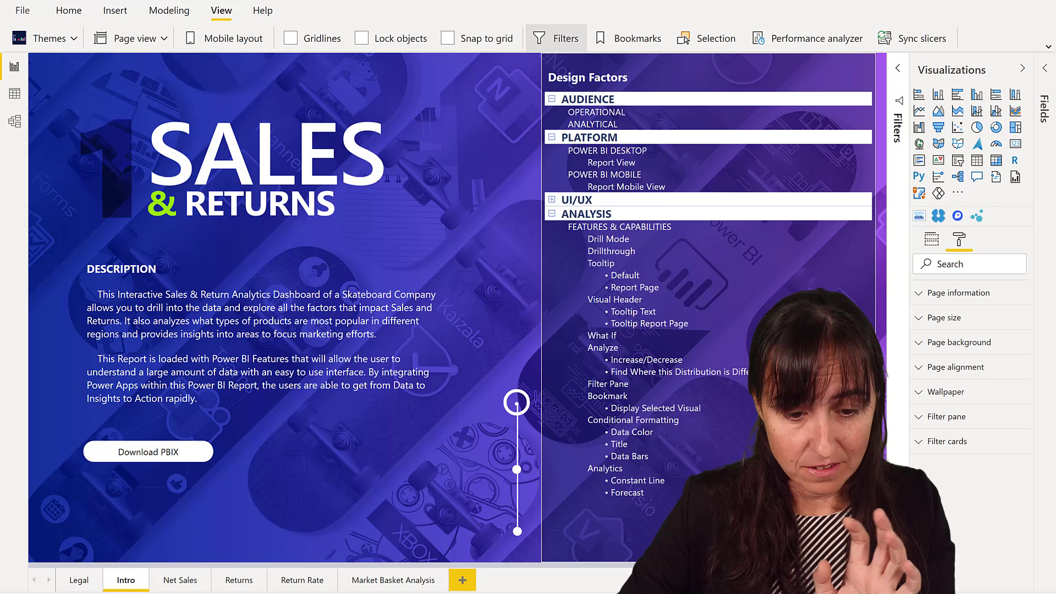
- Set Intro and Net Sales page background transparency to 100%, then add a new blank page
click(959, 343)
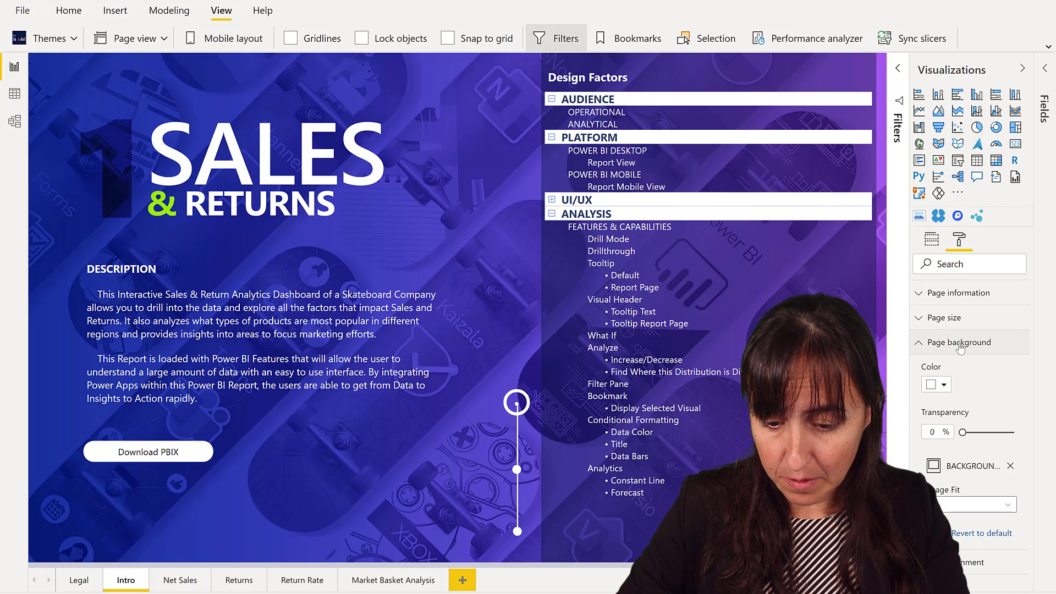
drag(963, 433, 1046, 439)
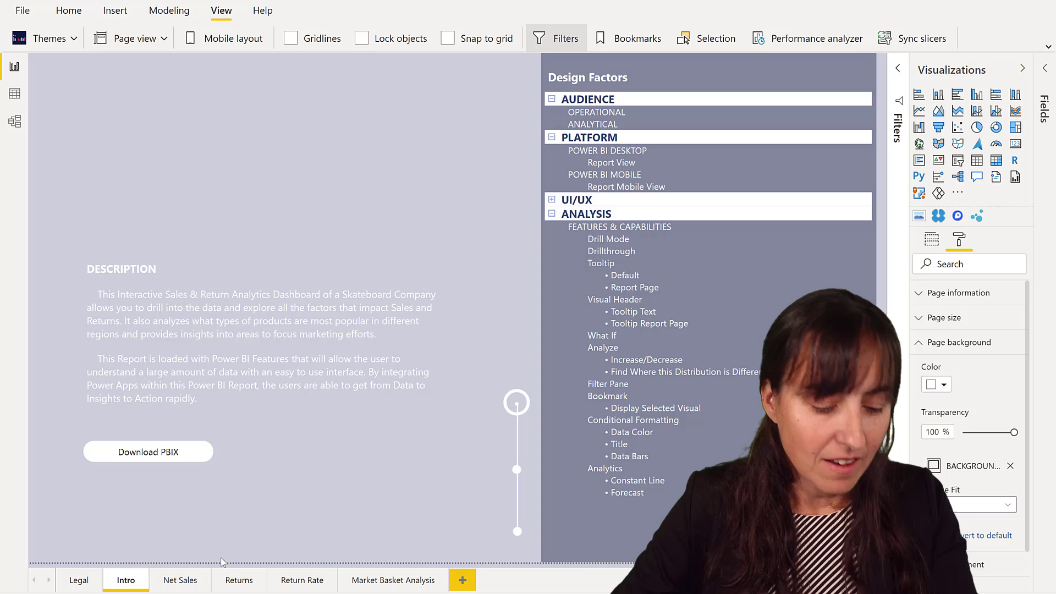
click(182, 580)
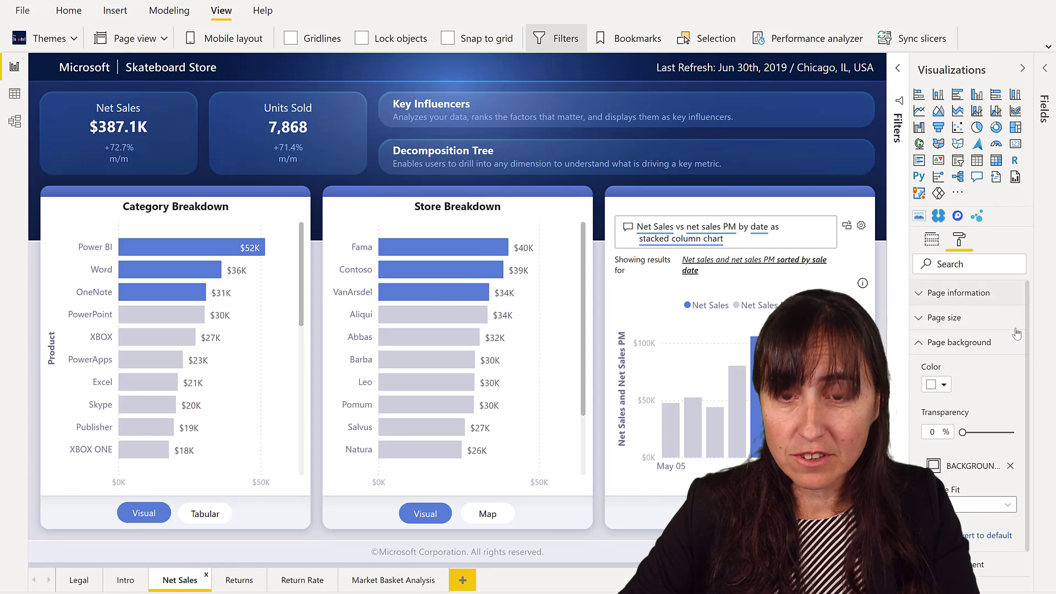
drag(1002, 432, 1044, 438)
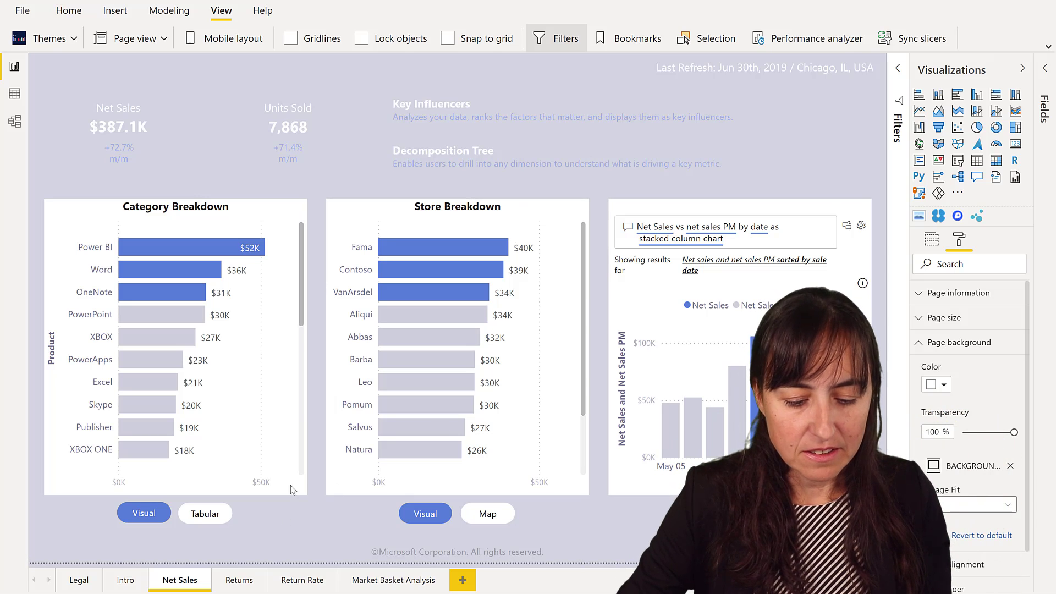
click(464, 580)
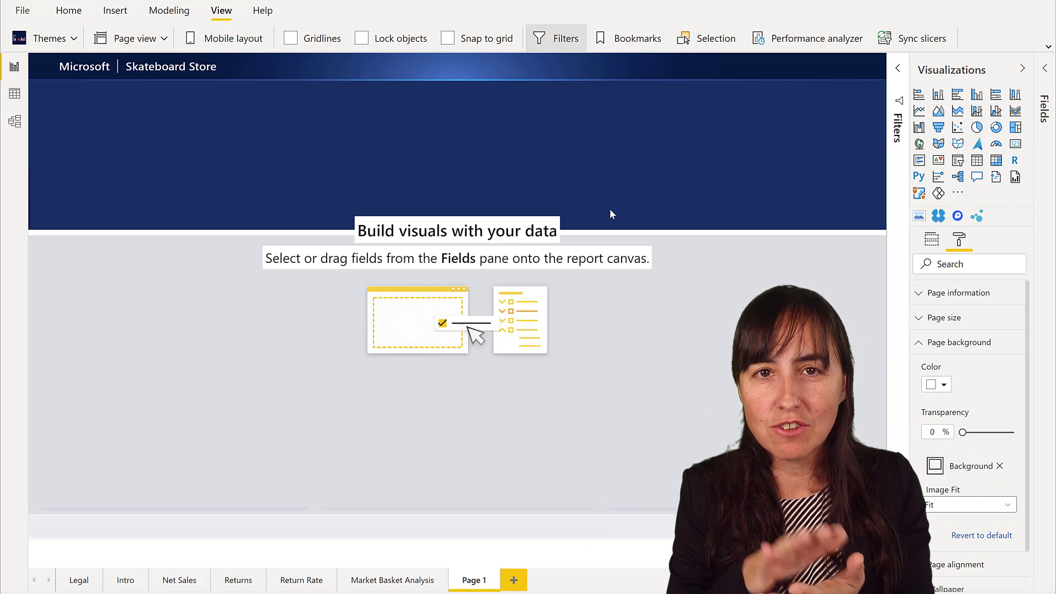
- Add two more pages, then in the other report visit Market Basket Analysis and add Page 2
click(515, 581)
click(568, 583)
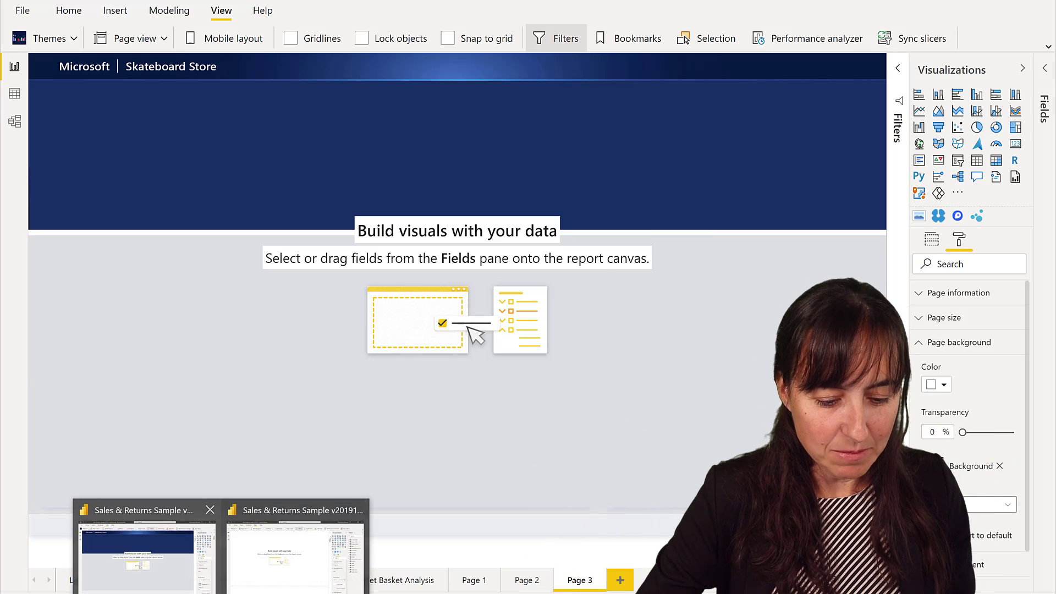
click(267, 549)
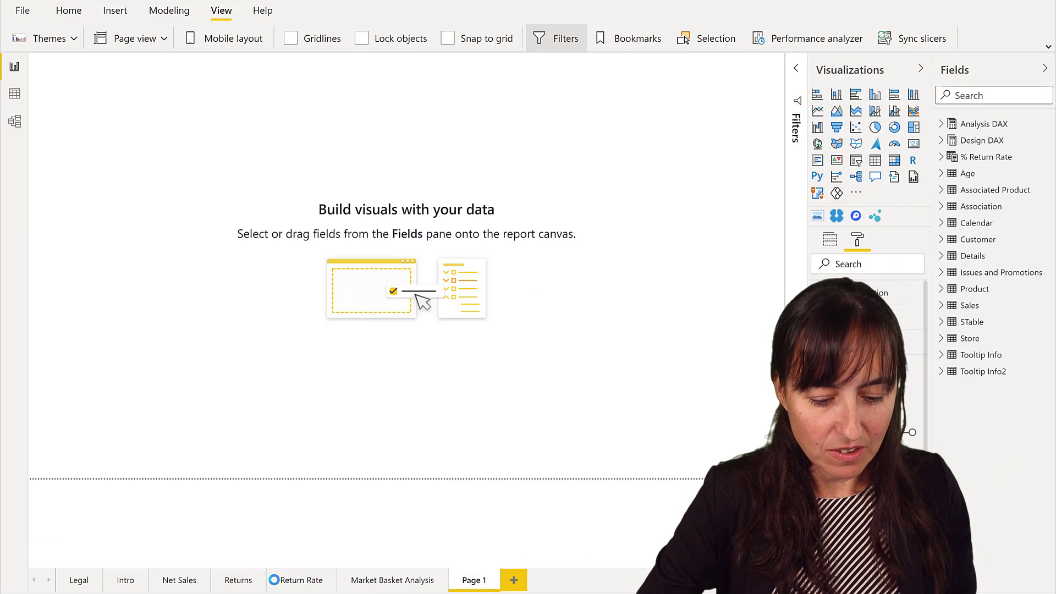
click(401, 584)
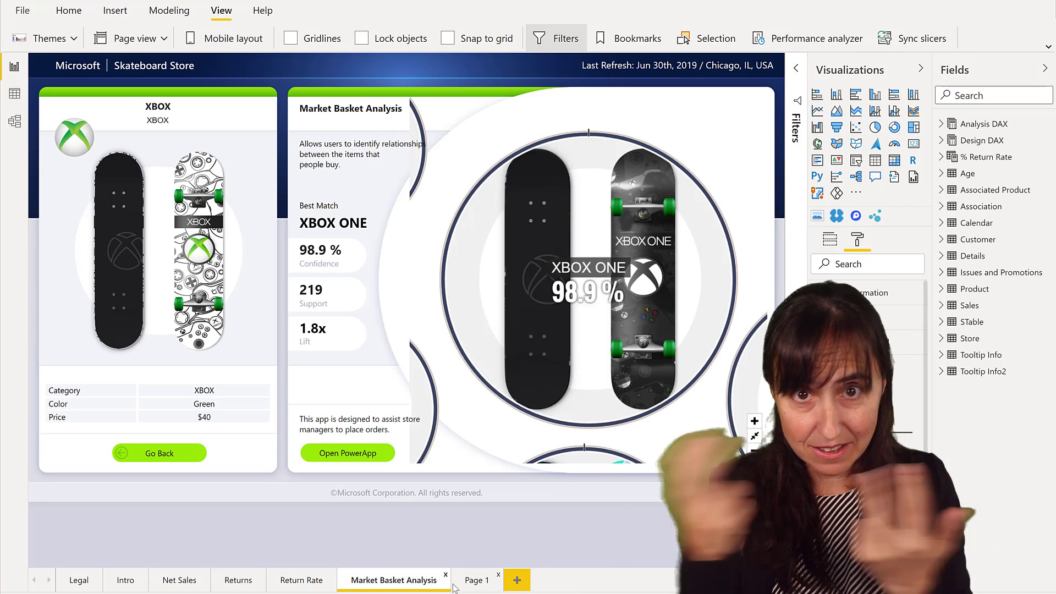
click(473, 582)
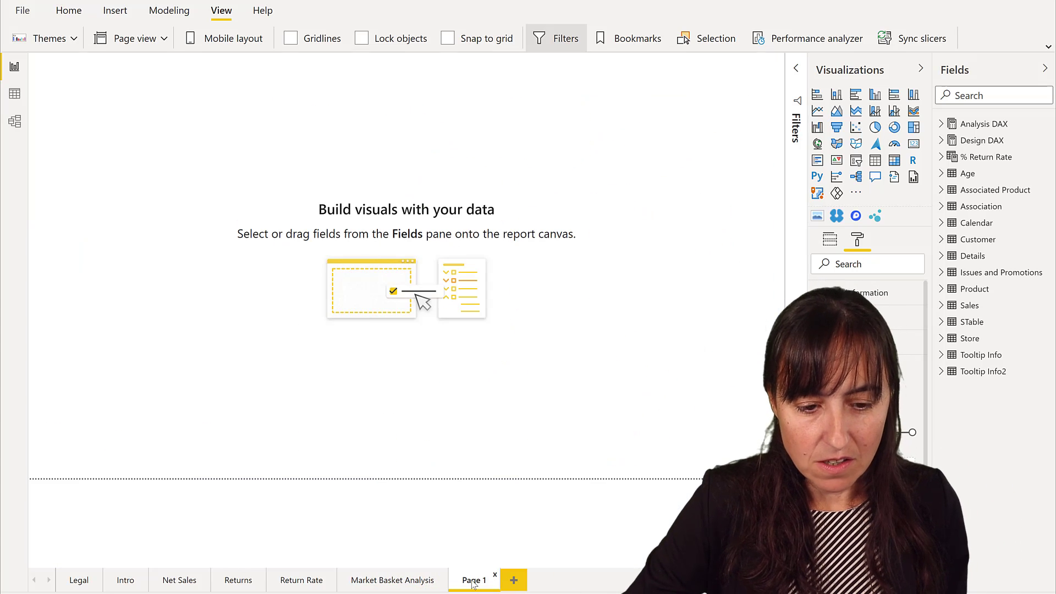
click(505, 581)
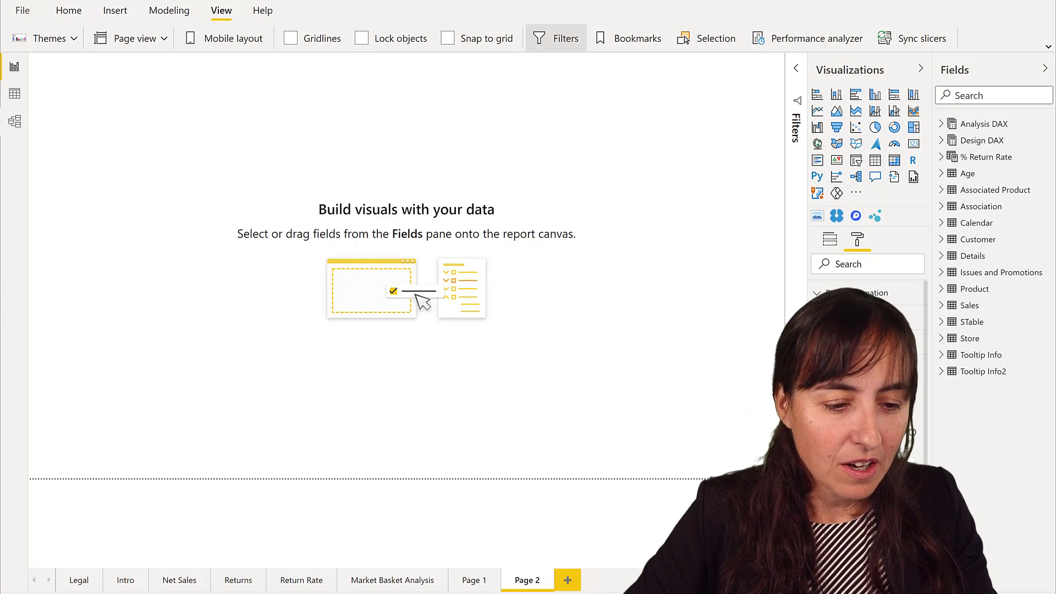
- Start View > Themes > Save current theme, then cancel the Save dialog
click(43, 40)
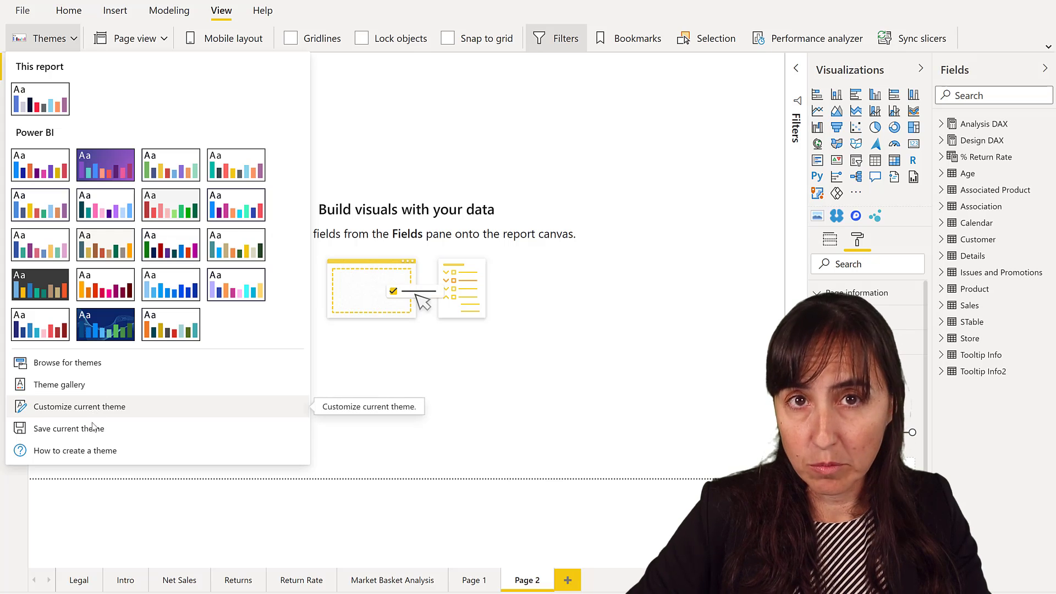
click(92, 427)
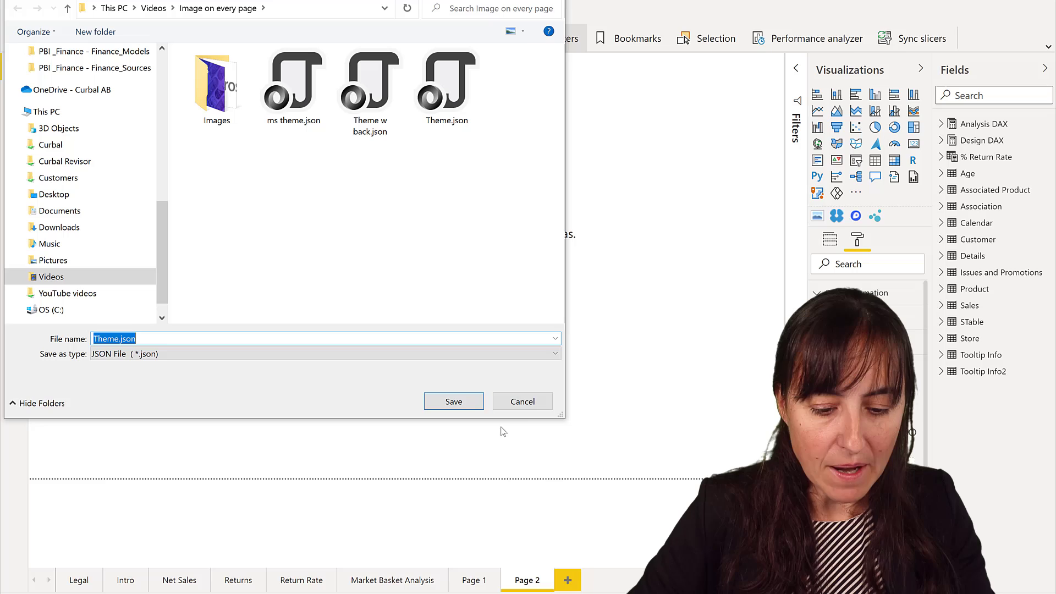
click(525, 401)
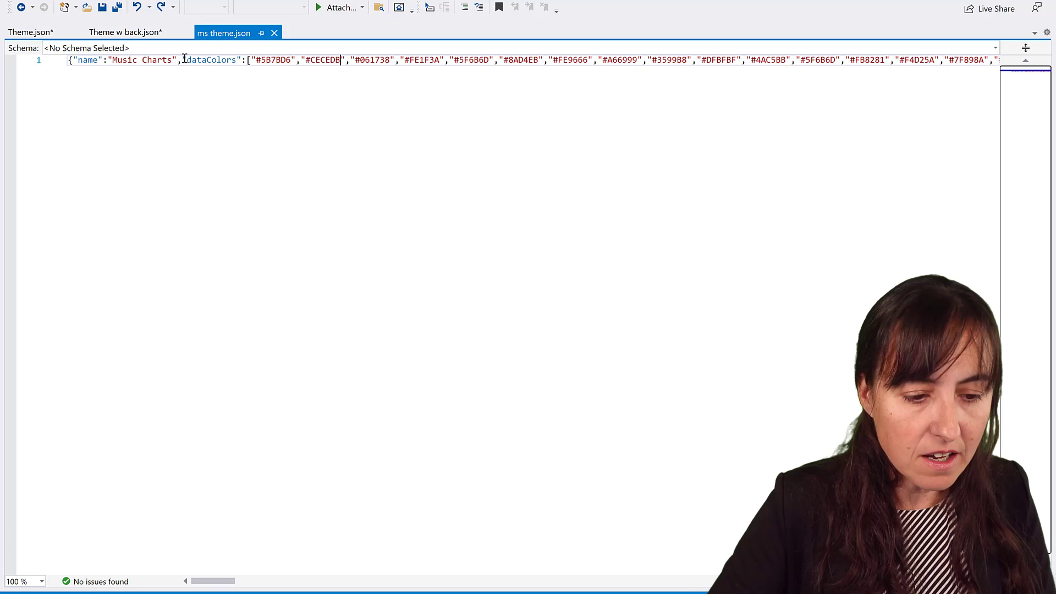
- Split ms theme.json at visualStyles and auto-format it with Ctrl+K, Ctrl+D, then review the result
key(Return)
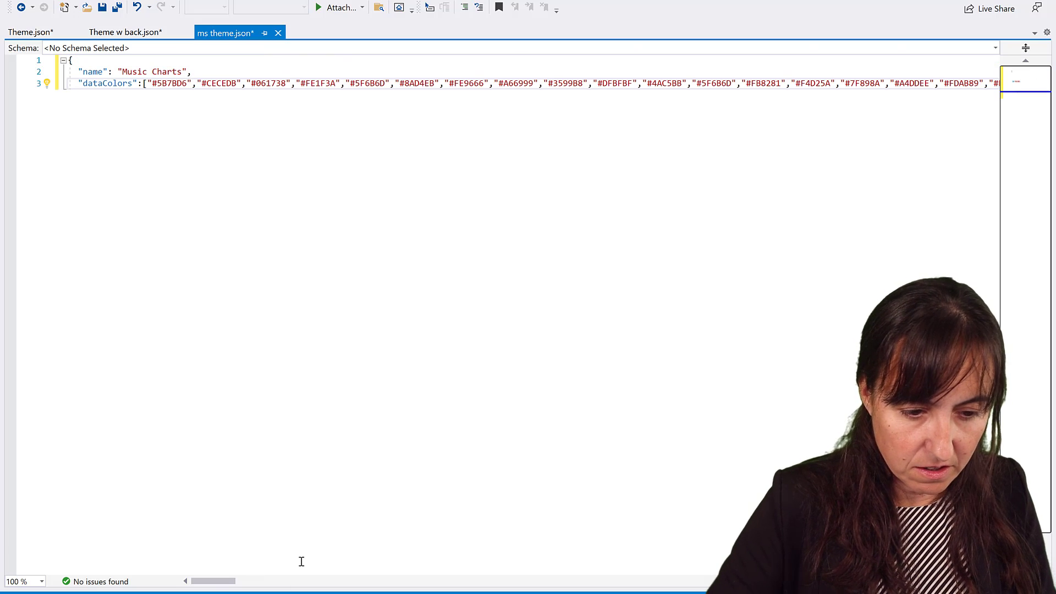
drag(220, 580, 258, 580)
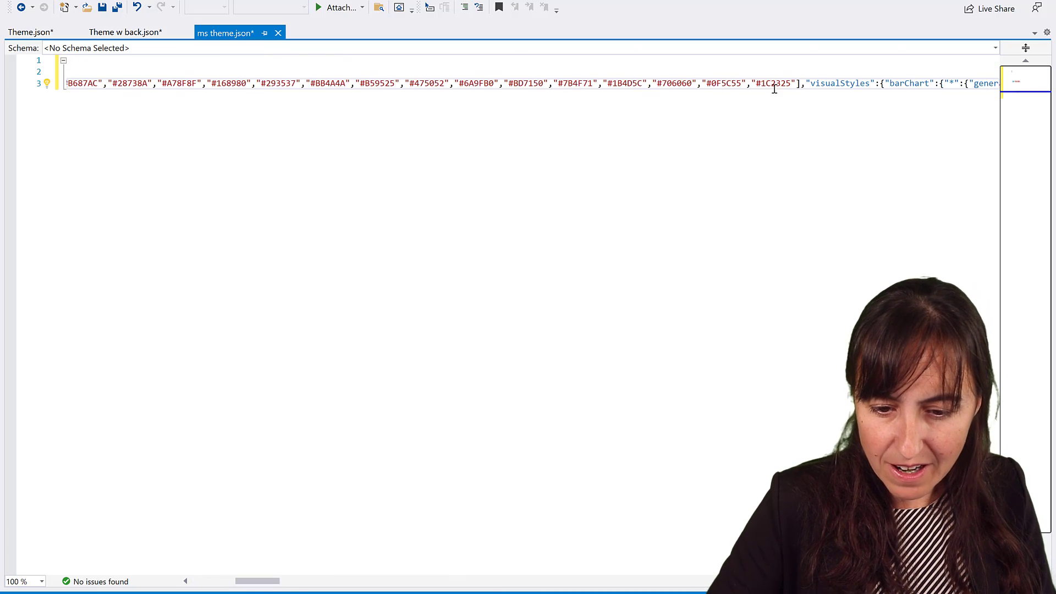
click(809, 98)
key(Return)
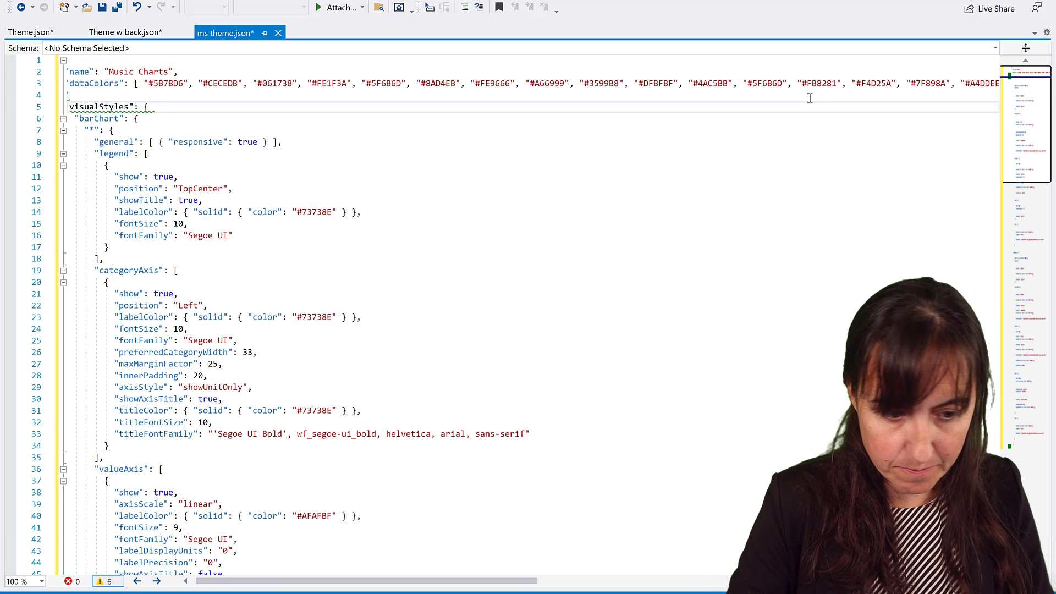
key(ctrl+k)
key(ctrl+d)
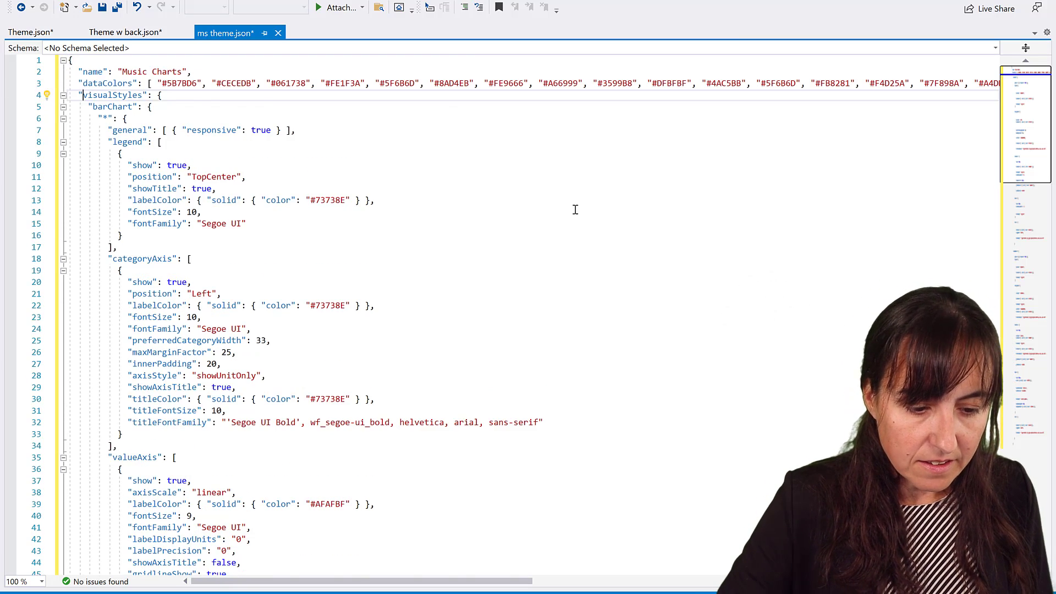
scroll(575, 209, down, 20)
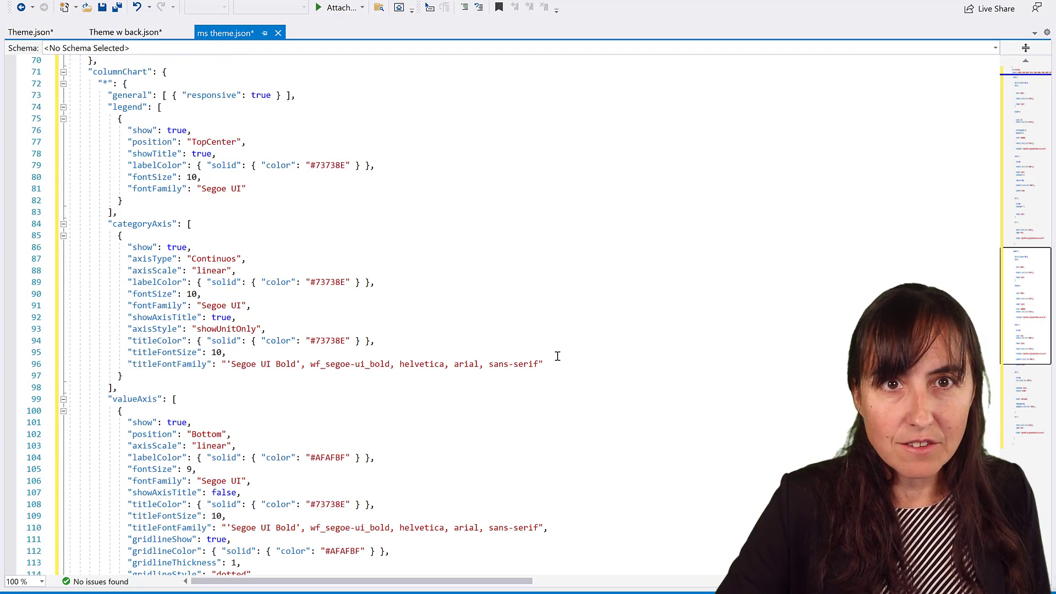
scroll(550, 355, down, 9)
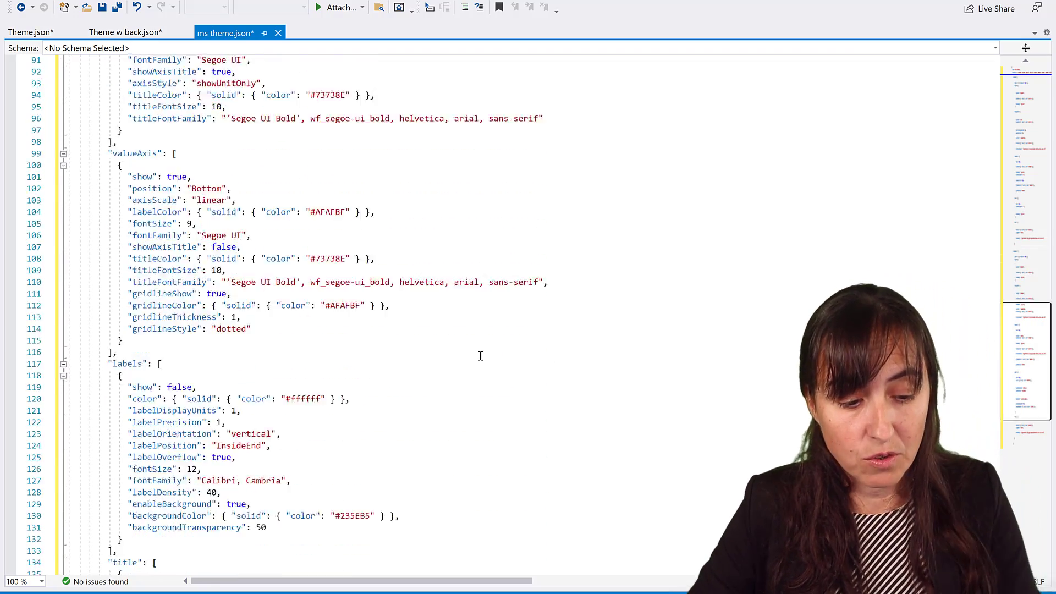
scroll(415, 285, up, 20)
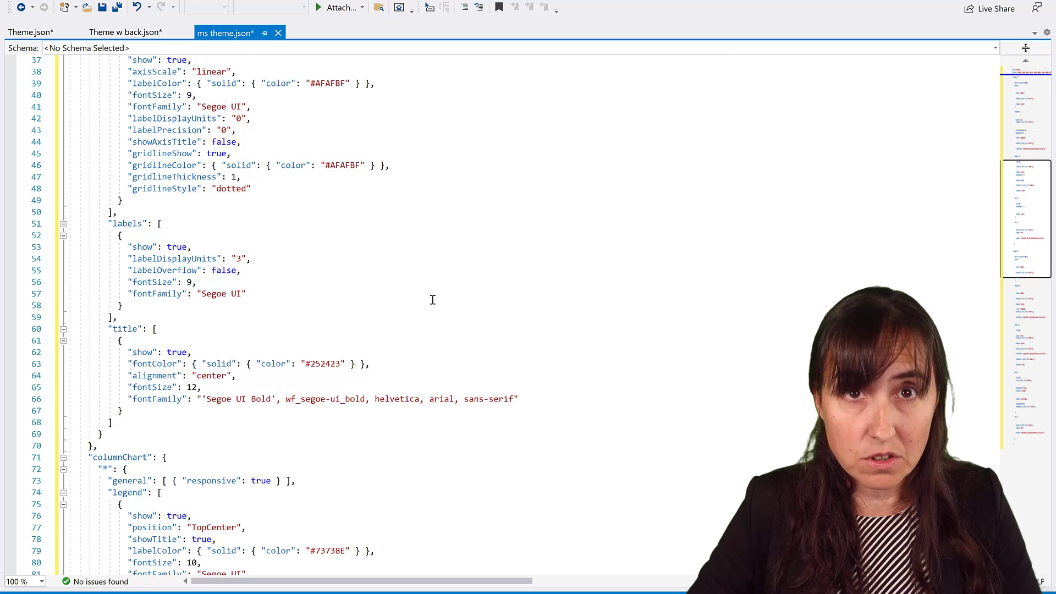
scroll(418, 275, up, 5)
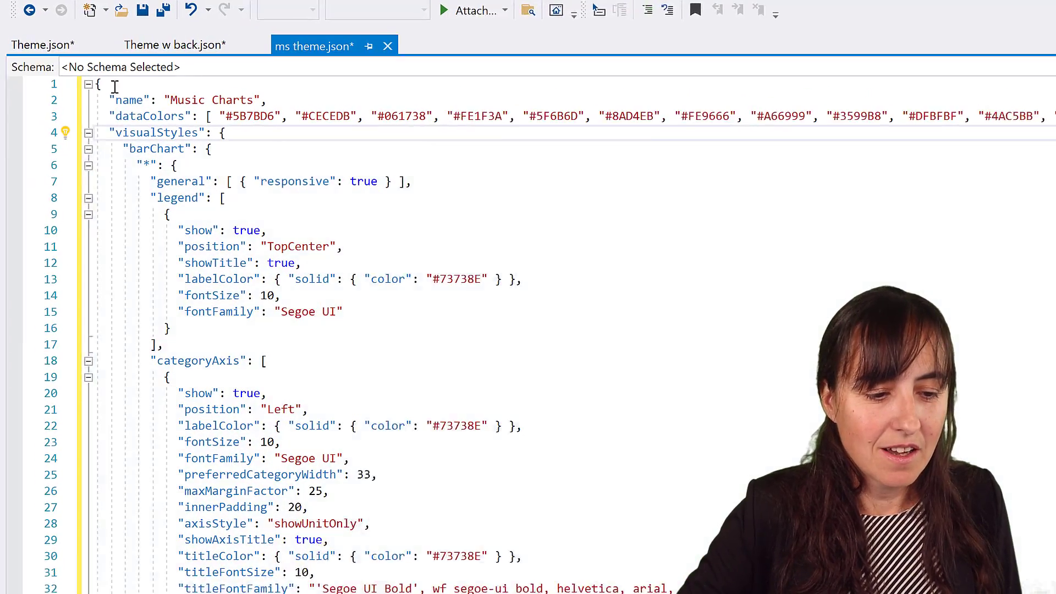
- In Theme.json, highlight the background name, scaling and data:image/jpeg;base64 url prefix, then switch windows
click(42, 46)
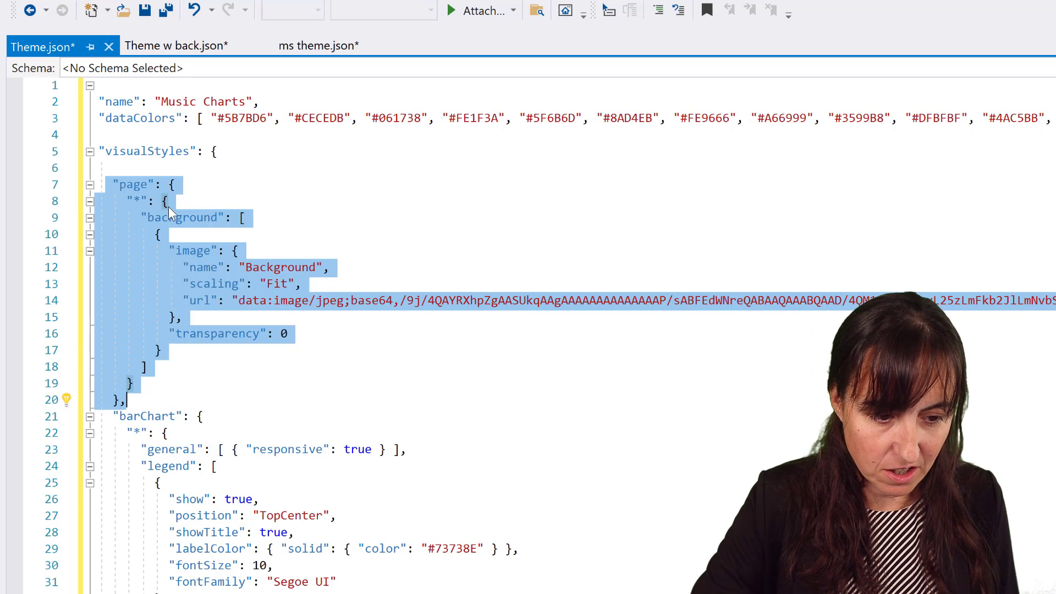
click(210, 203)
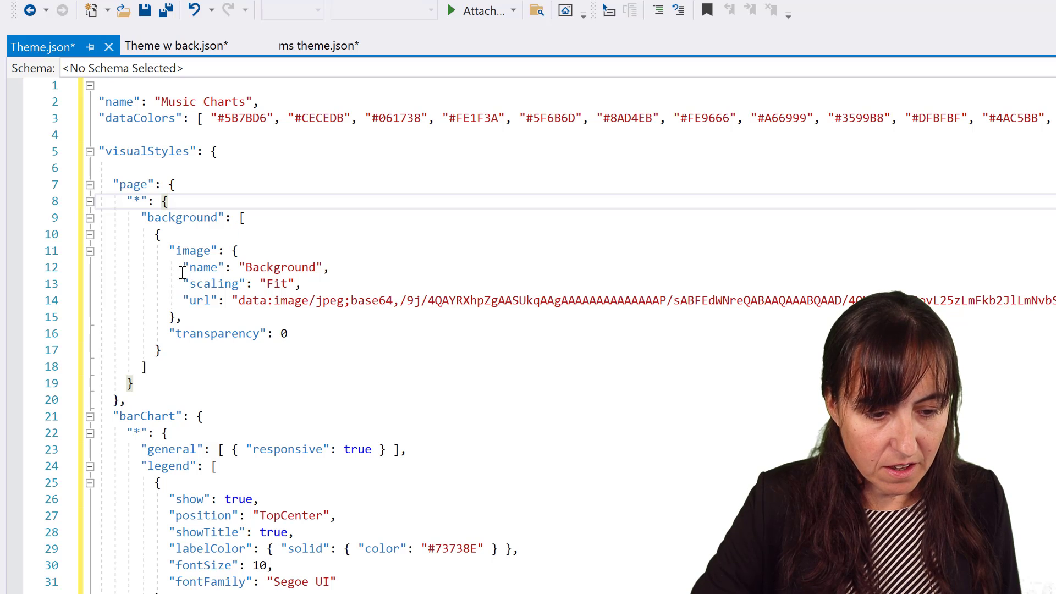
drag(183, 267, 383, 278)
click(324, 298)
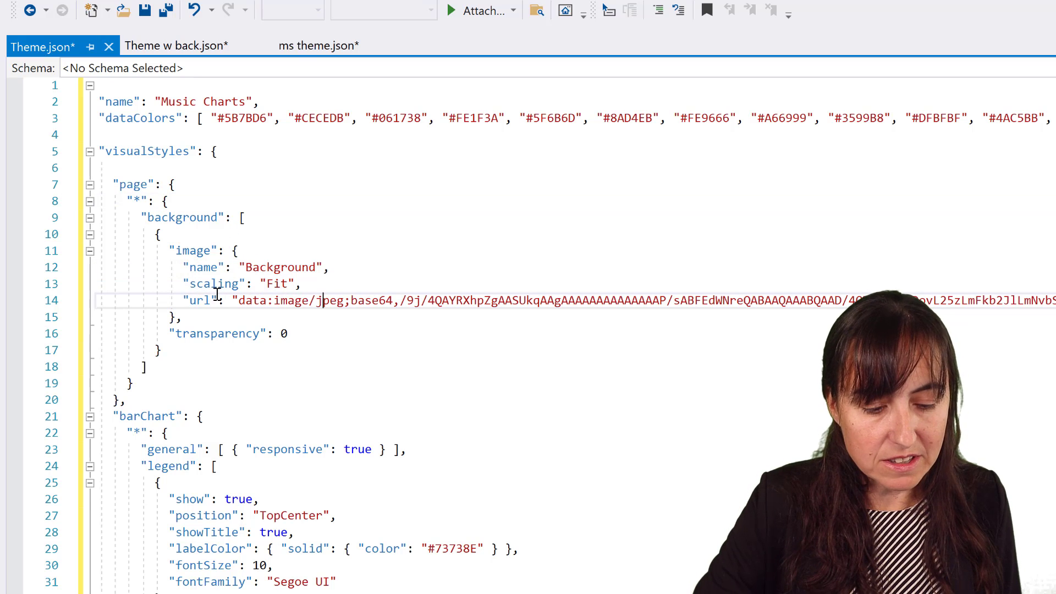
drag(232, 300, 409, 304)
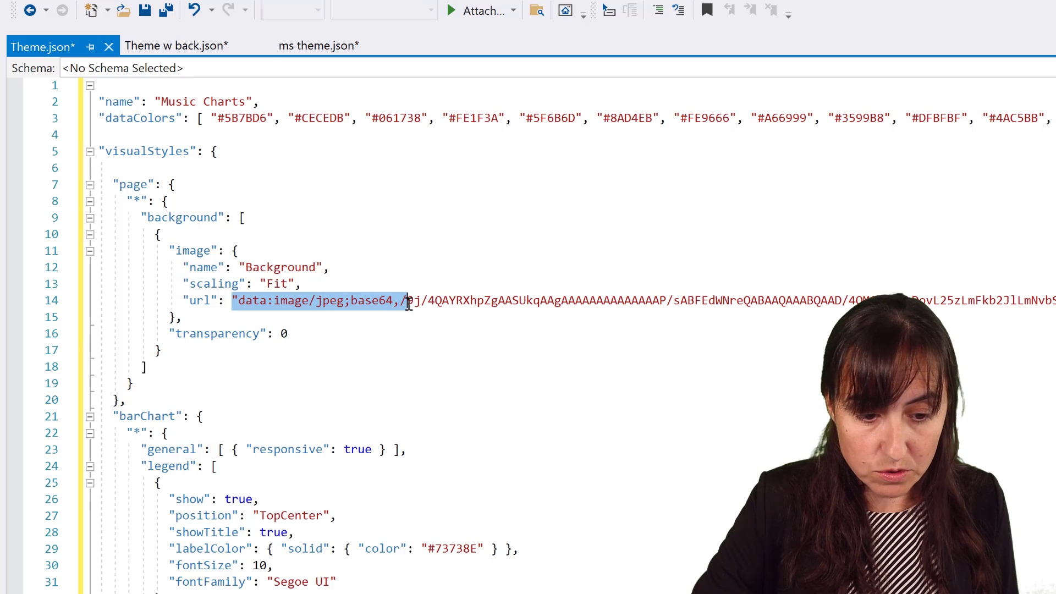
click(327, 336)
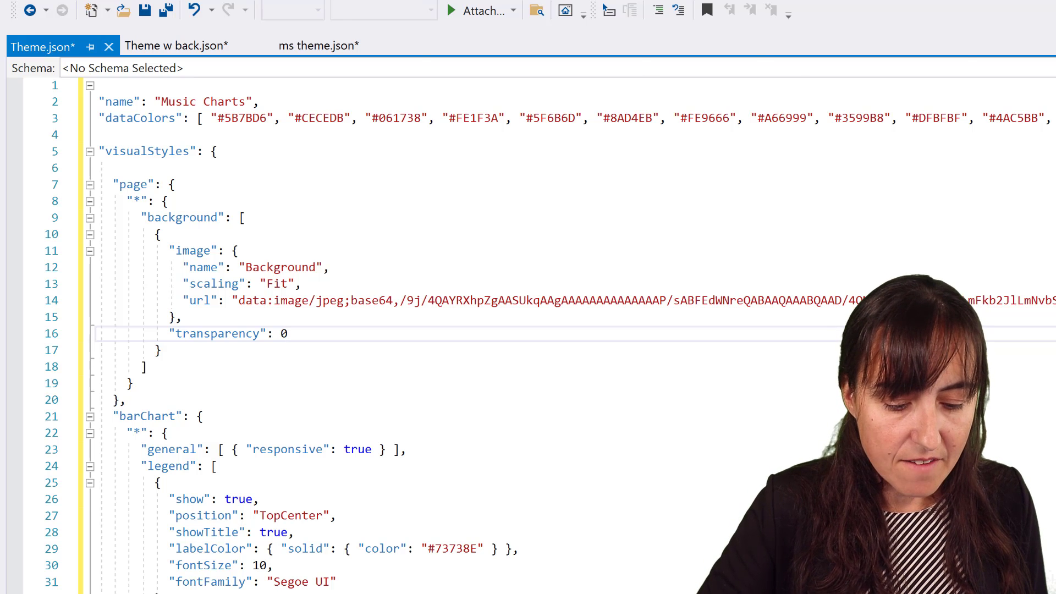
key(alt+Tab)
key(alt+Tab)
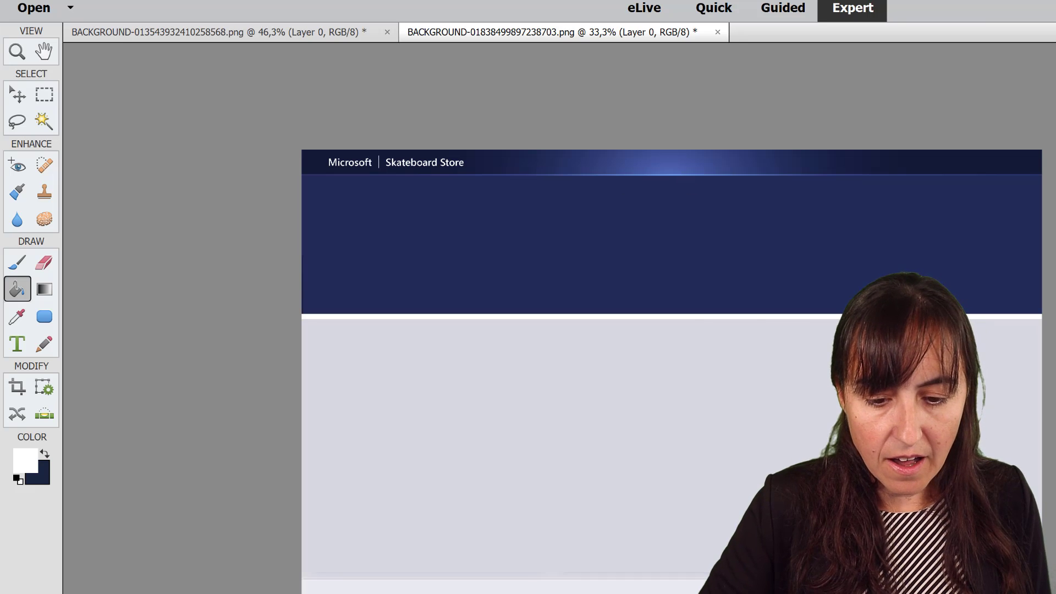
- Save new-background.jpg for the web and drop it onto base64-image.de for encoding
key(alt+f)
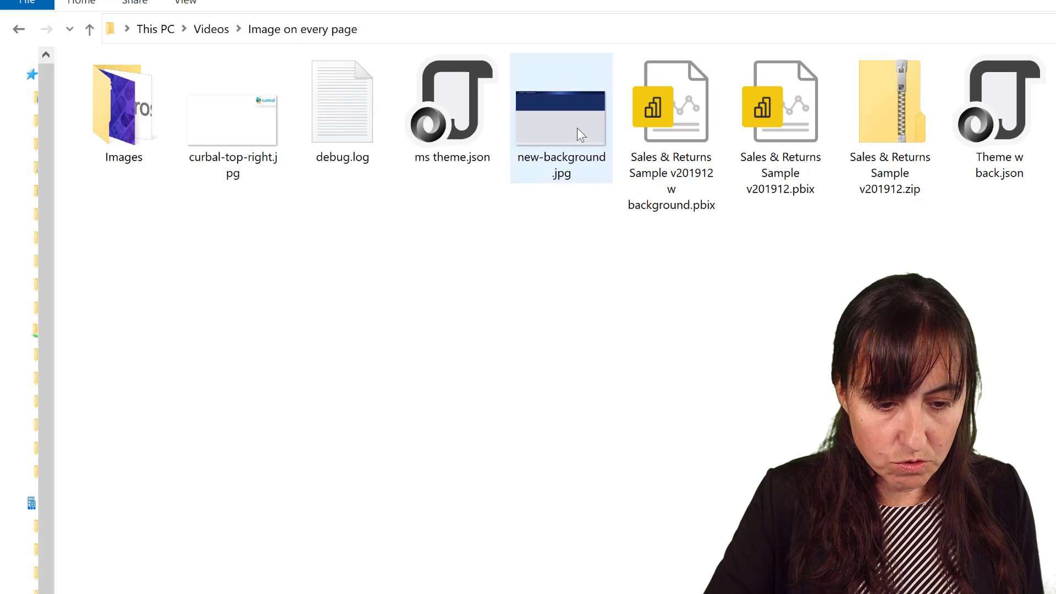
drag(580, 135, 547, 277)
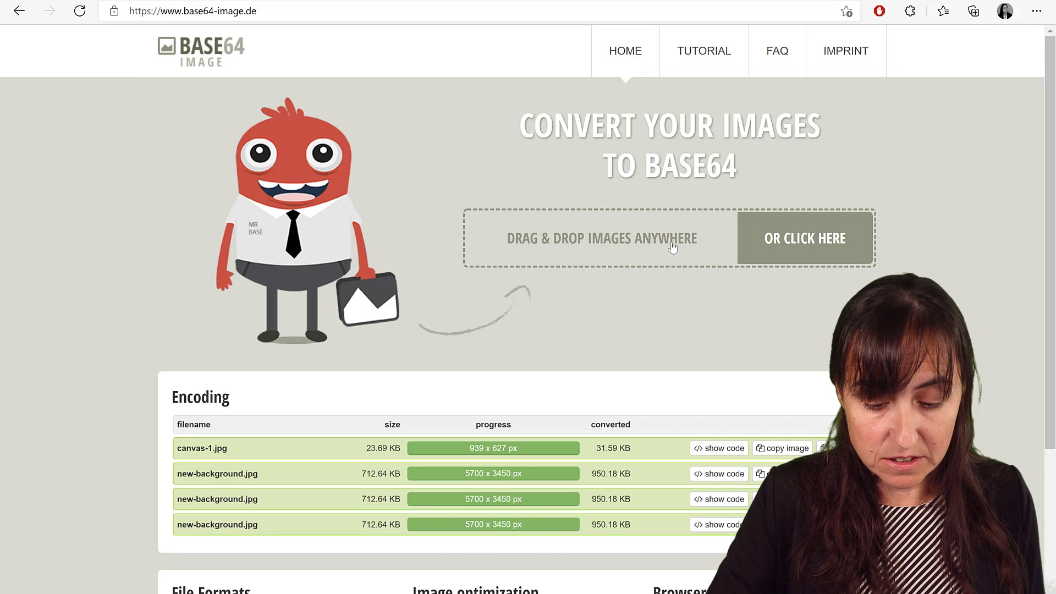
- Show the new-background.jpg code and copy its <img> base64 data URI to the clipboard
scroll(312, 428, down, 4)
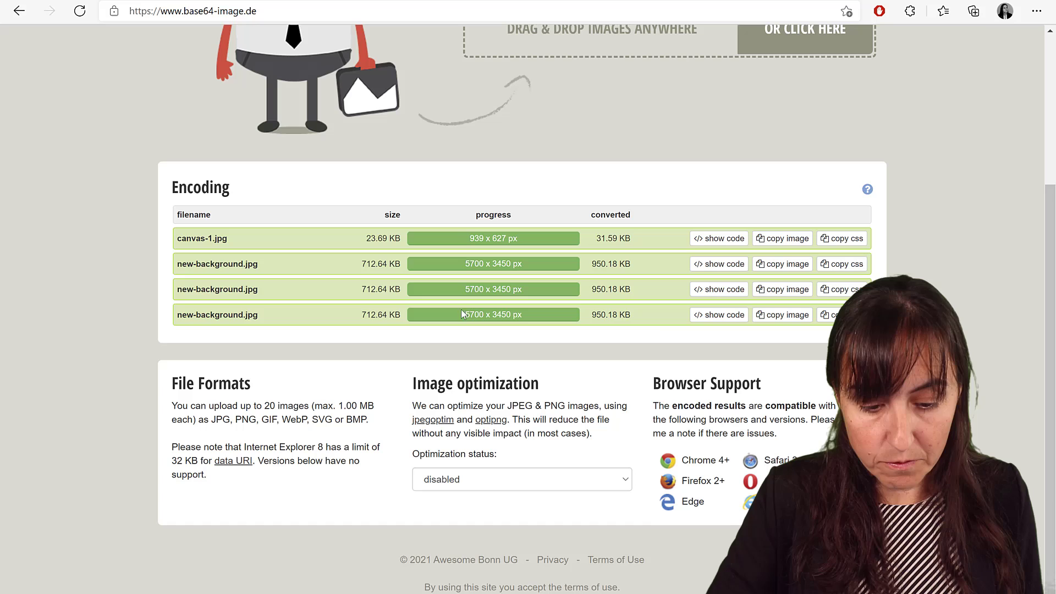
click(704, 315)
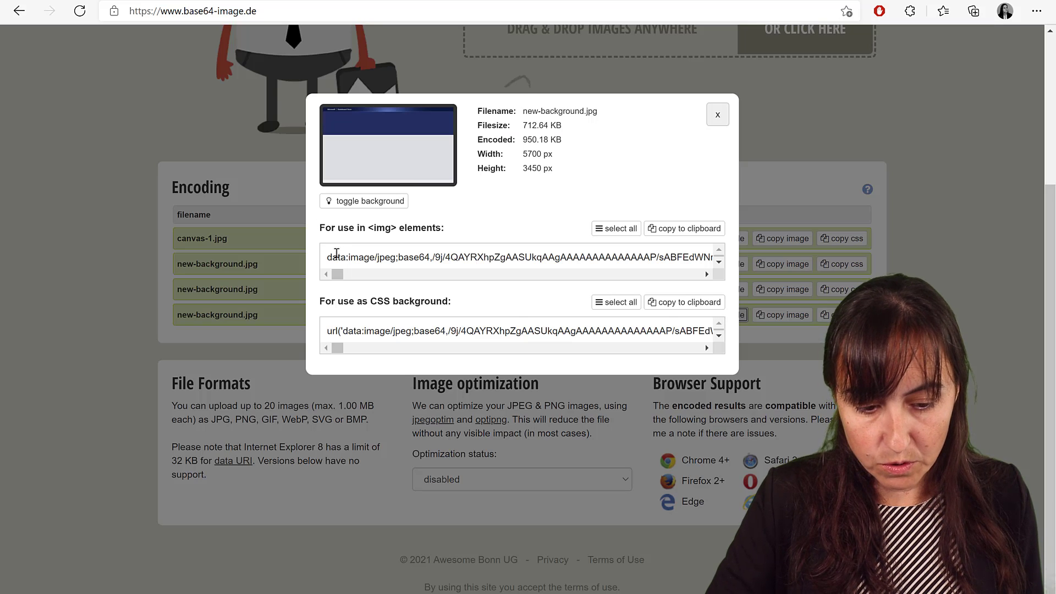
drag(326, 257, 424, 258)
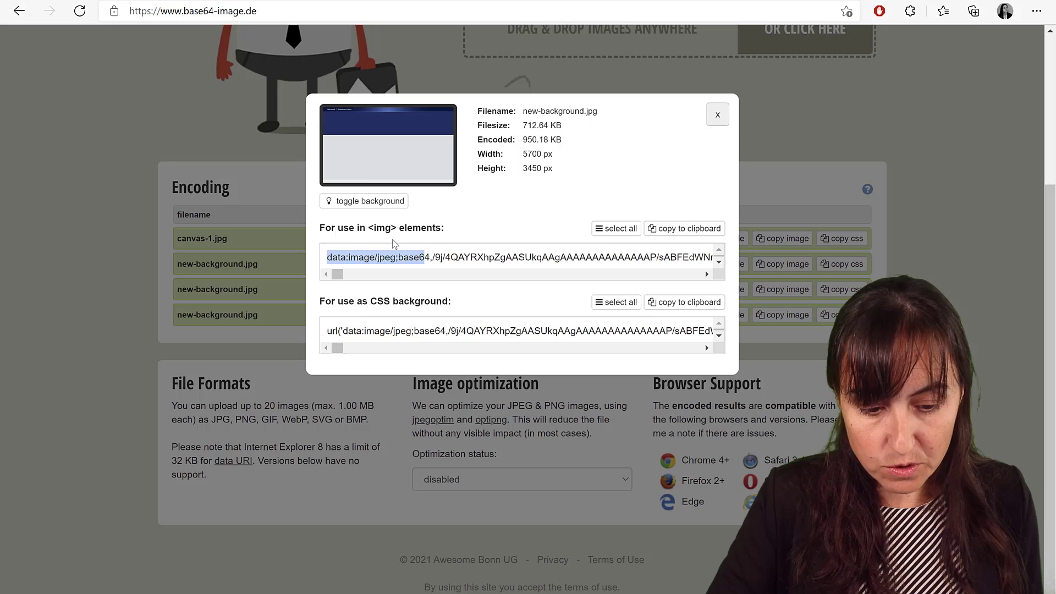
click(376, 259)
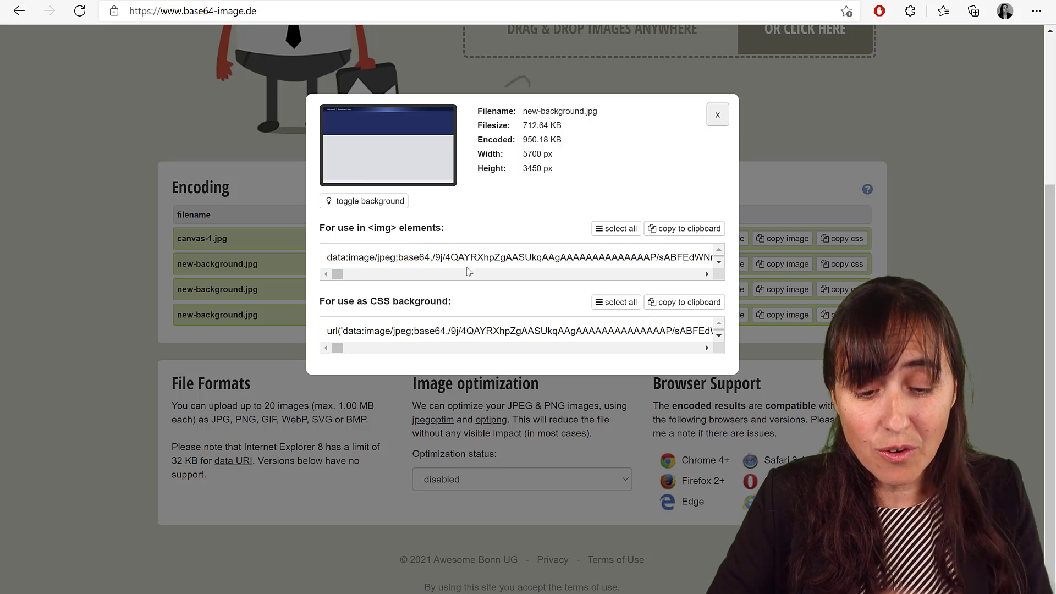
click(694, 230)
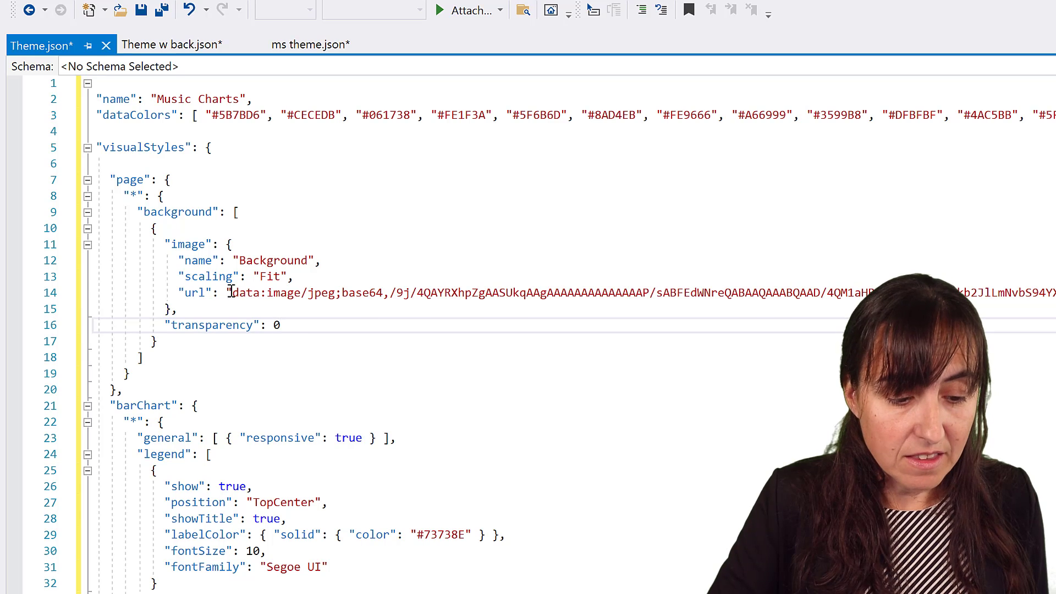
drag(231, 292, 254, 292)
- Remove the extra indentation before the closing brace on line 15 of Theme.json
click(165, 309)
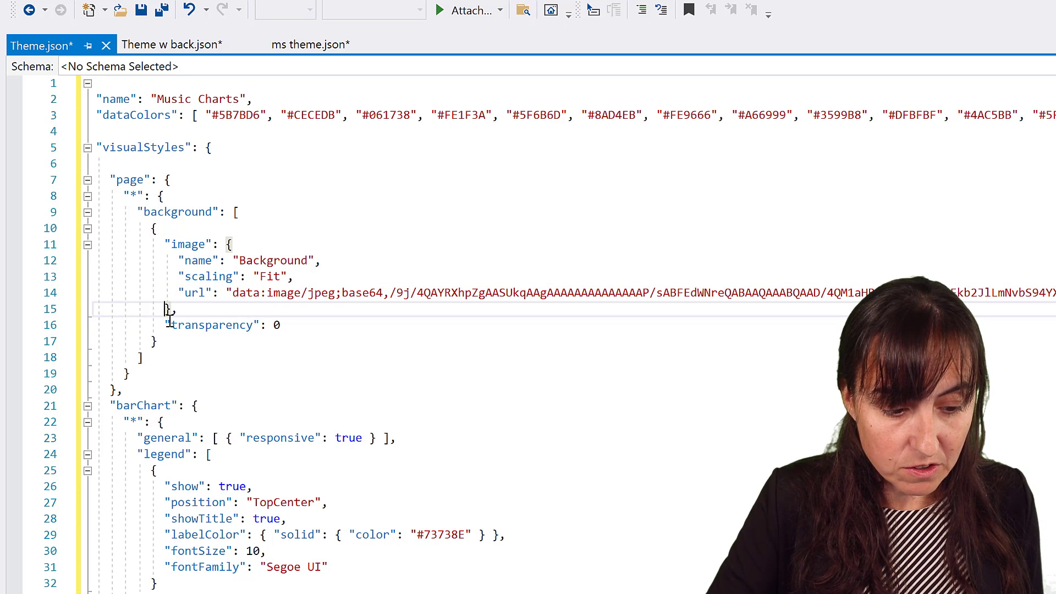
key(BackSpace)
key(BackSpace)
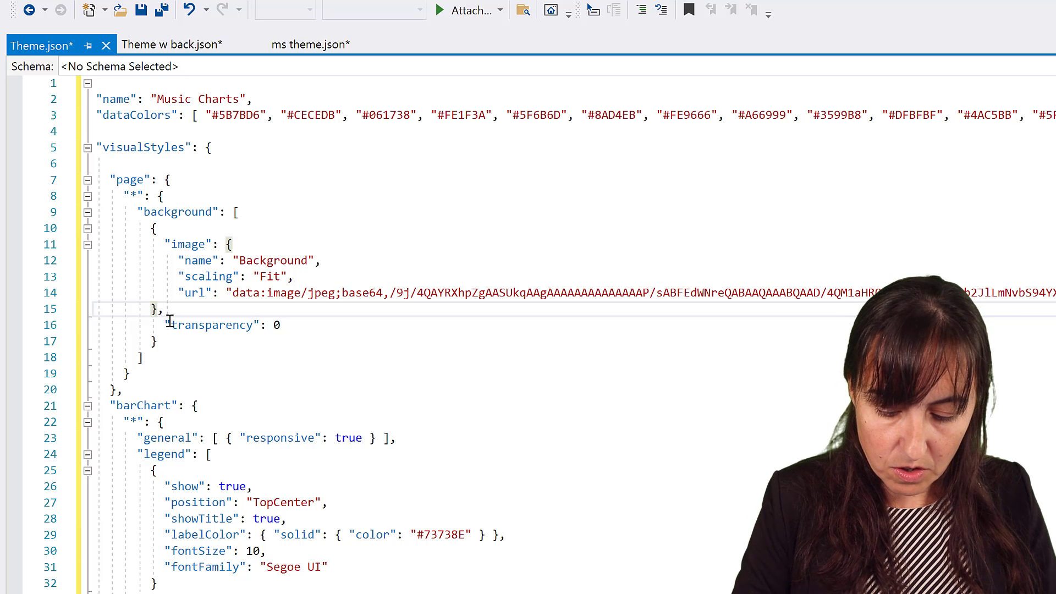
key(Left)
key(Left)
key(Left)
key(Left)
key(Left)
key(Left)
key(Left)
key(Left)
key(Left)
key(Left)
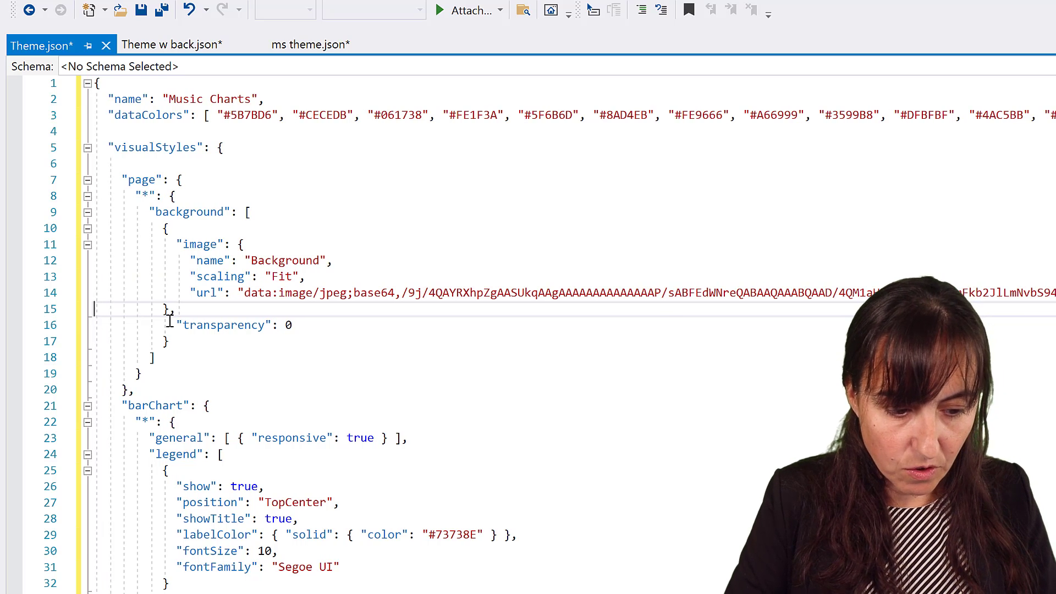
key(Left)
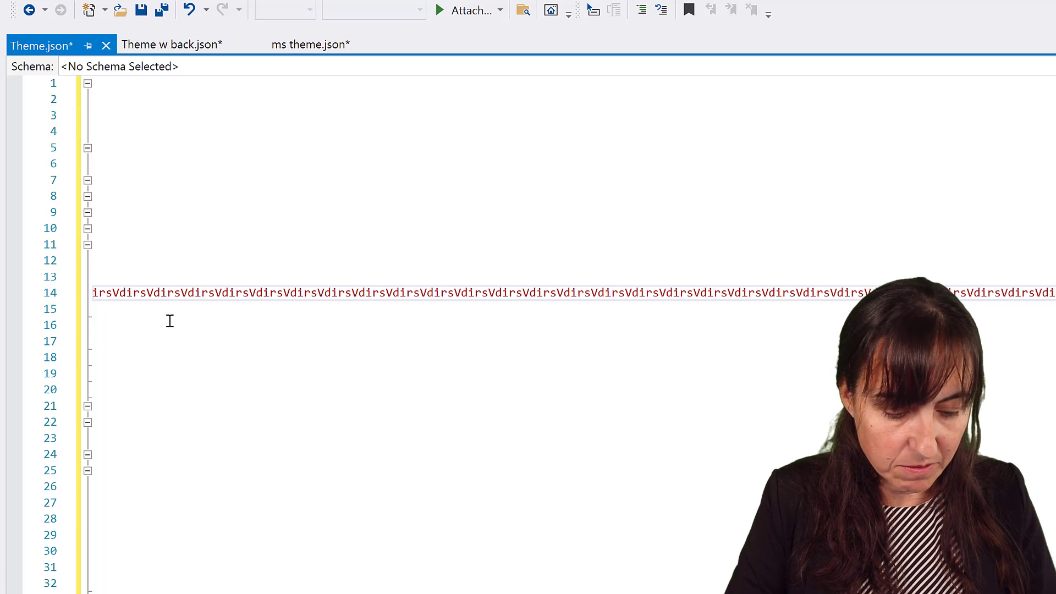
key(Right)
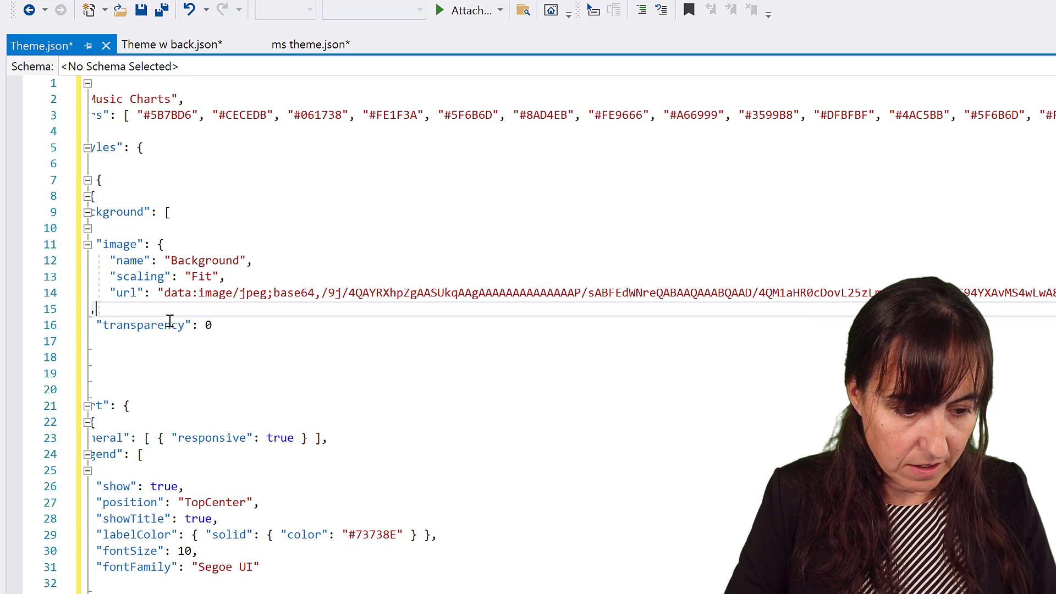
key(Left)
key(Left)
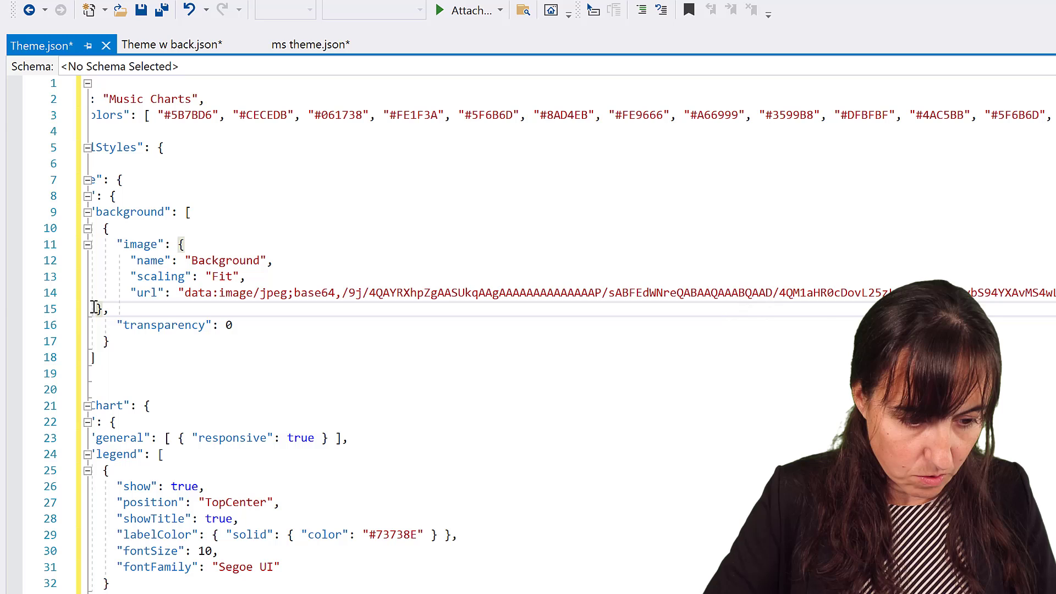
- Delete the old base64 url value and paste the new-background.jpg code between the empty quotes
drag(97, 308, 184, 292)
key(BackSpace)
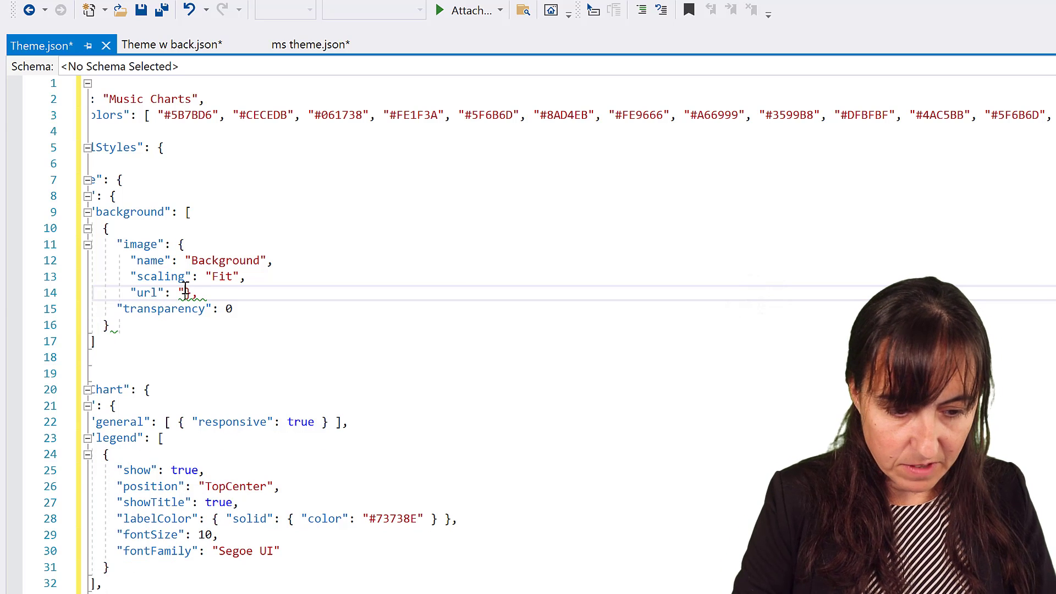
key(Return)
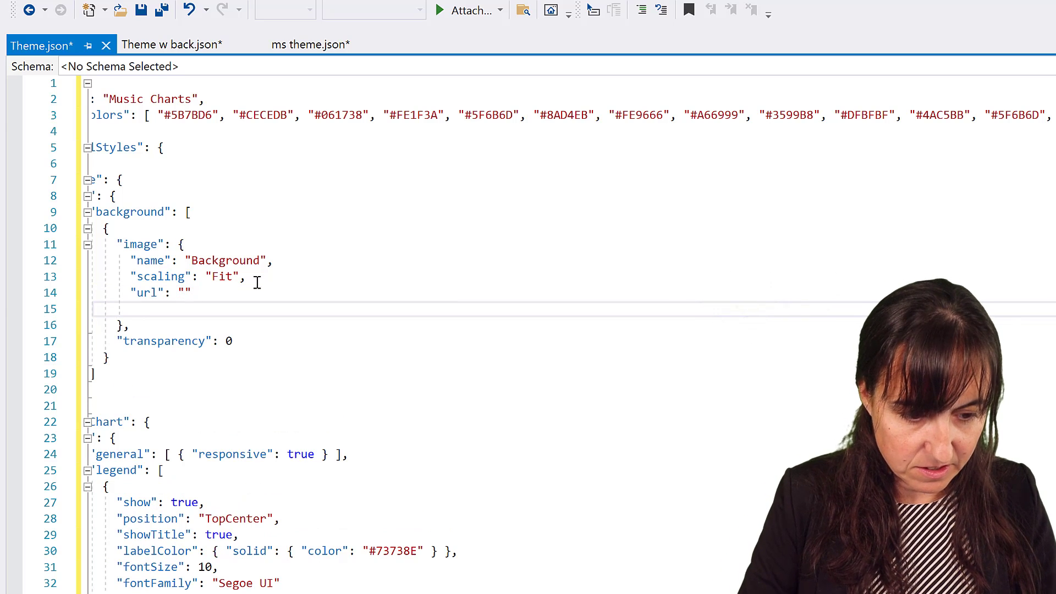
click(323, 276)
click(187, 293)
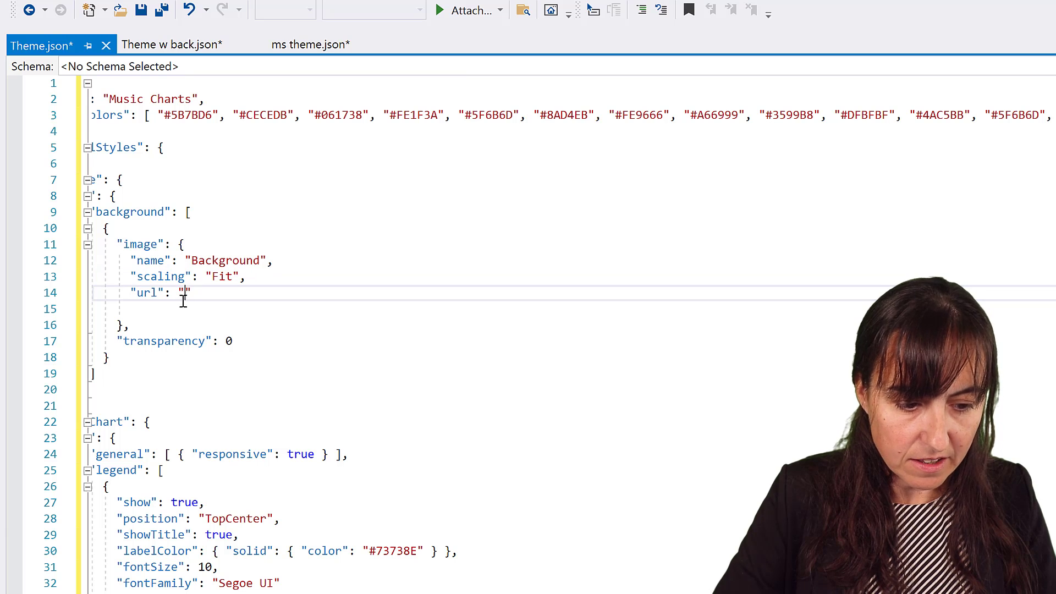
key(ctrl+v)
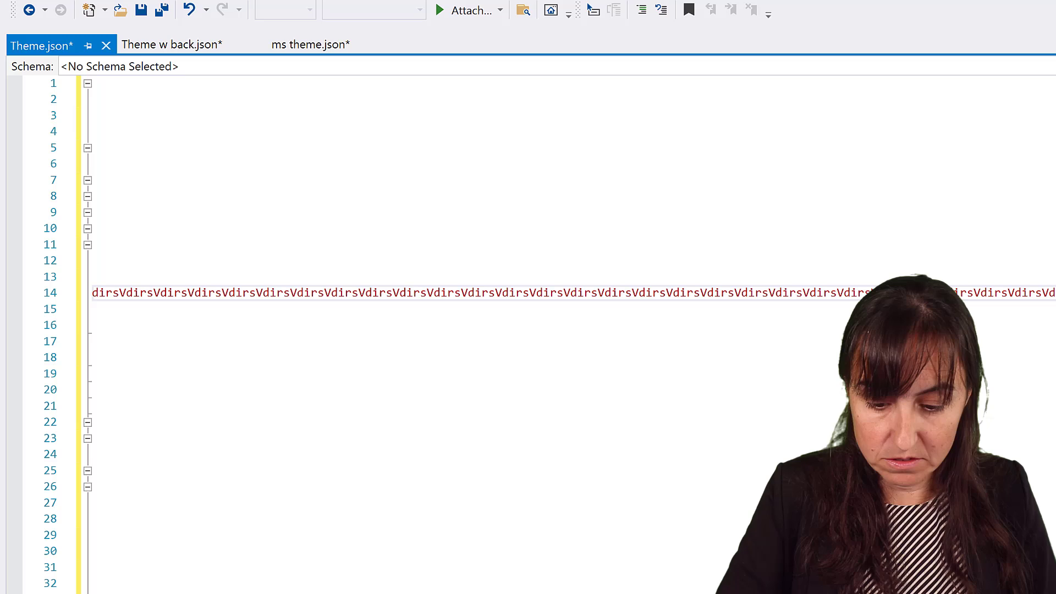
key(Home)
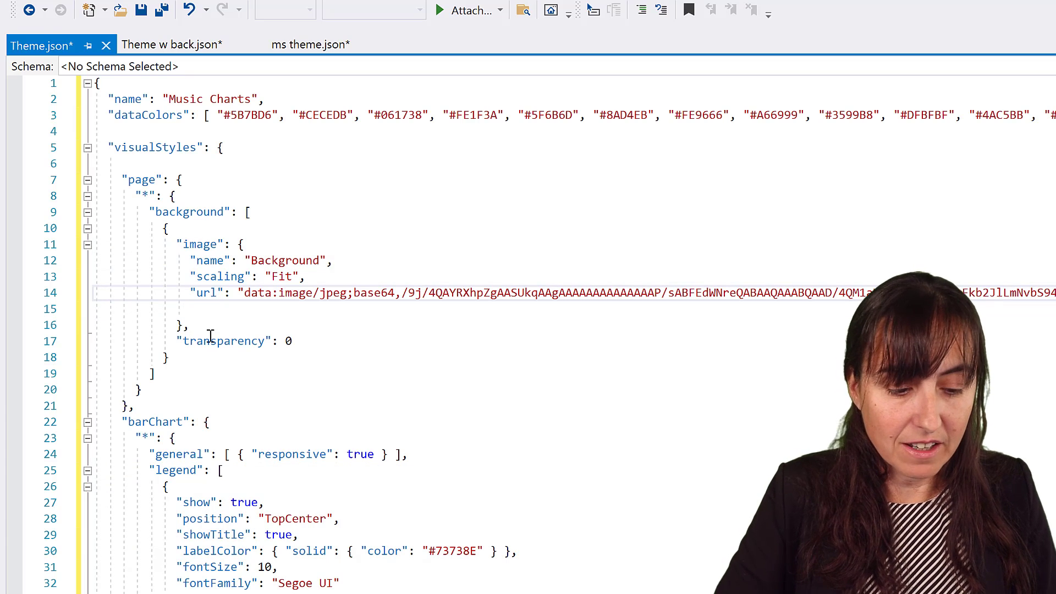
- Paste the page background block into ms theme.json's visualStyles, then open Theme w back.json
drag(102, 179, 259, 405)
key(ctrl+c)
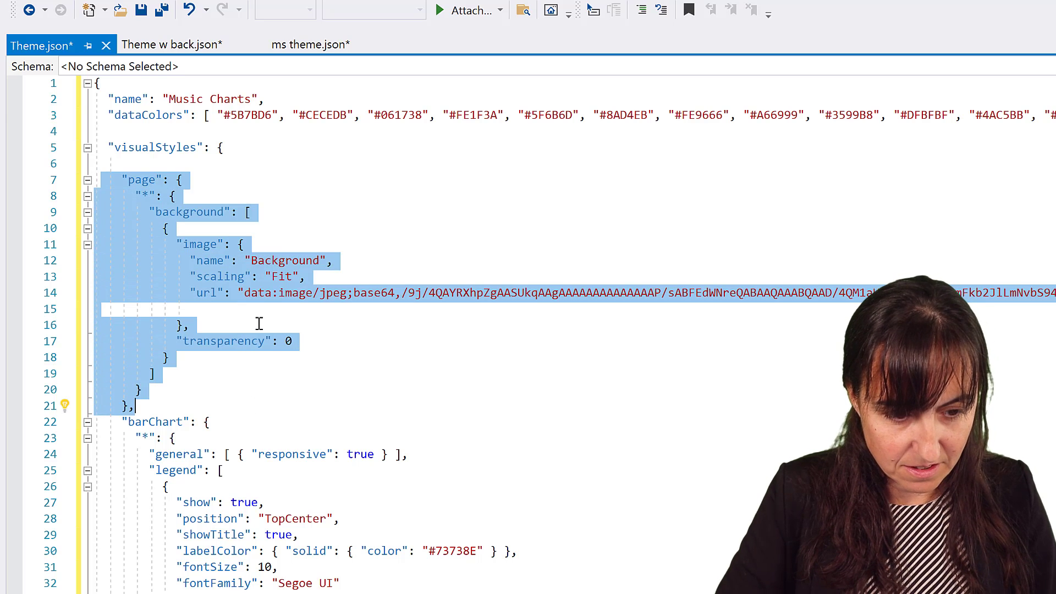
click(309, 45)
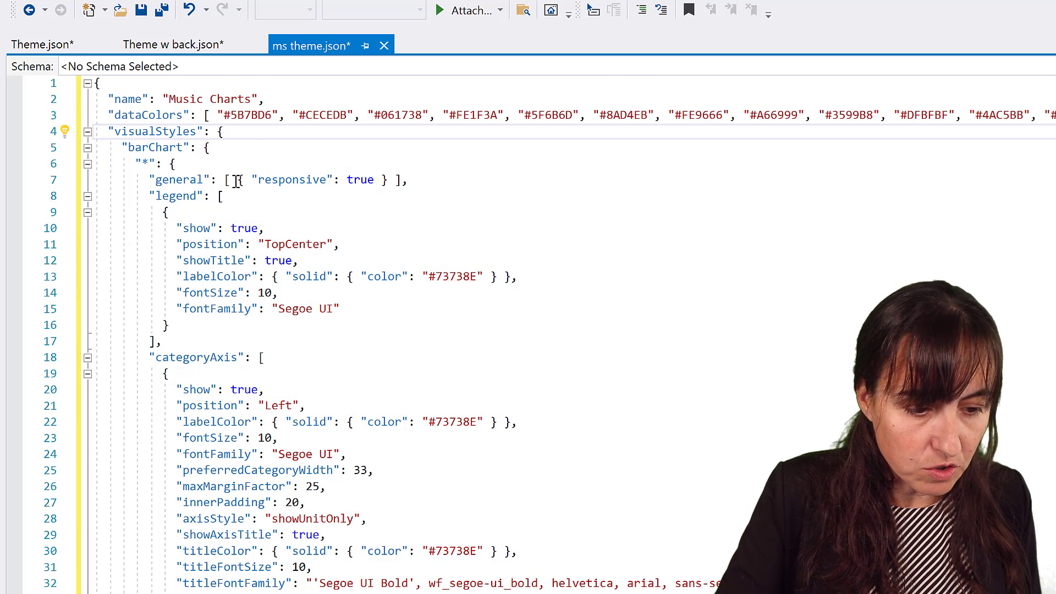
click(249, 133)
key(Return)
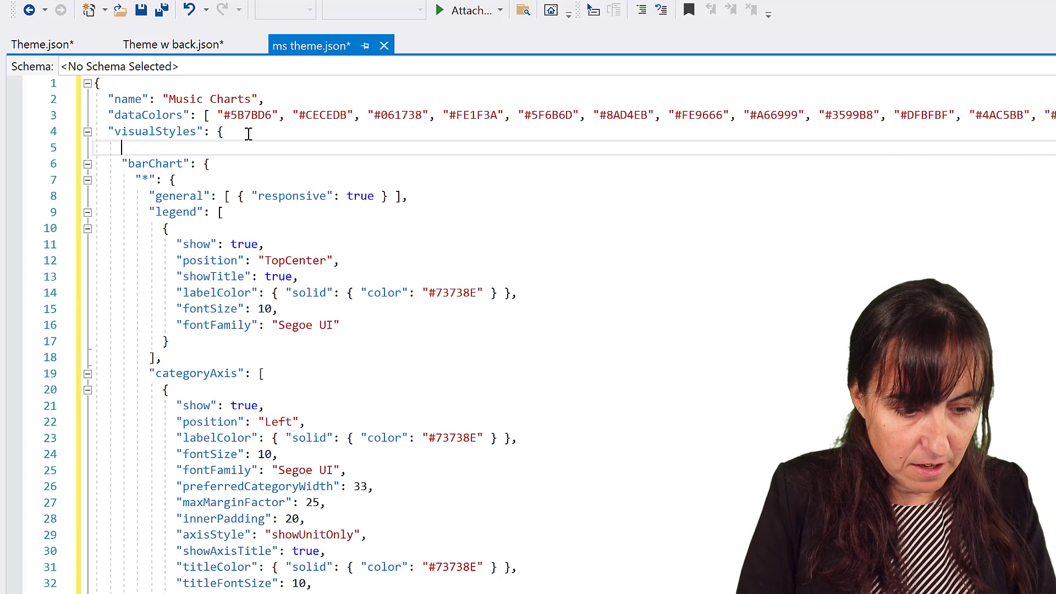
key(ctrl+v)
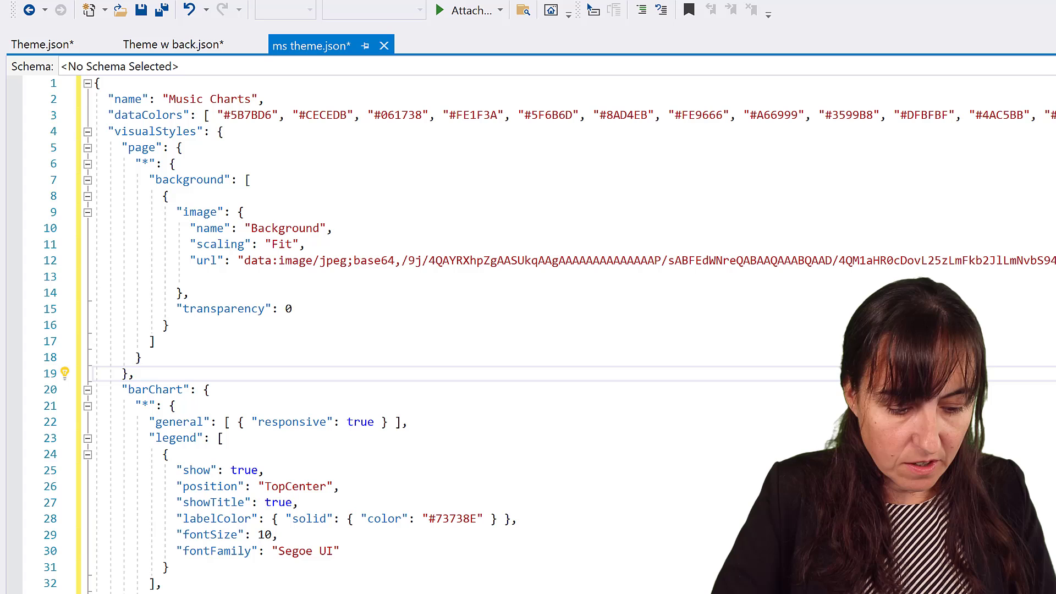
click(159, 47)
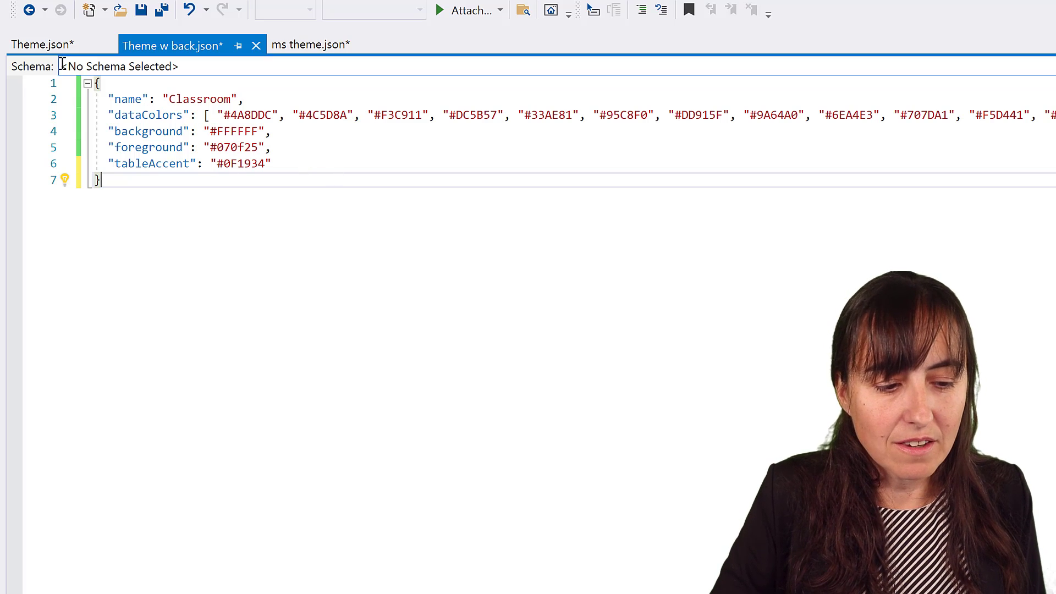
- In Theme.json's Music Charts theme, select the whole visualStyles page background block
click(33, 40)
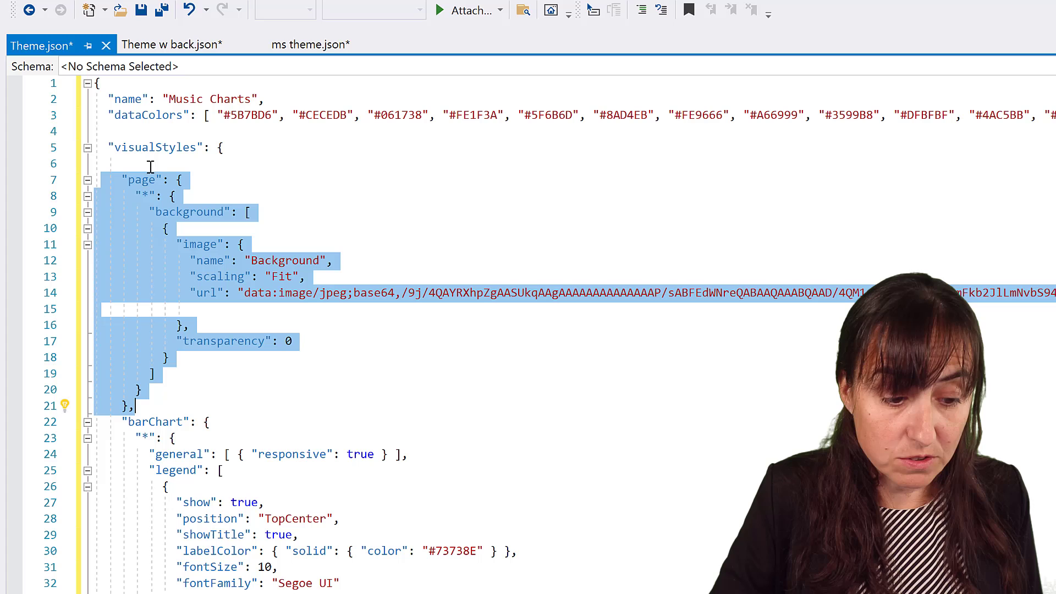
click(124, 406)
drag(127, 406, 84, 146)
key(ctrl+c)
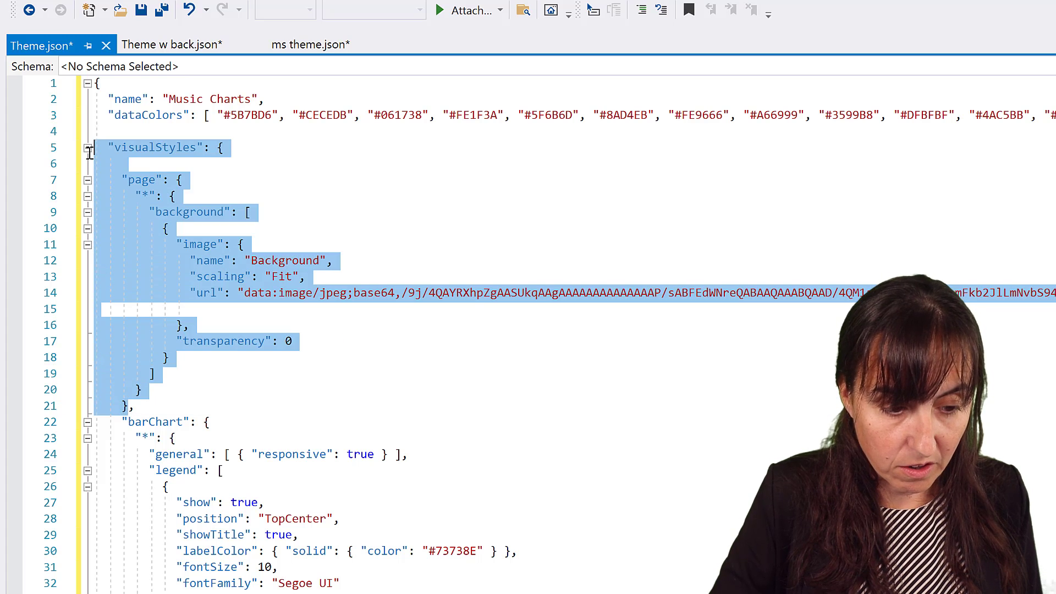
- Paste the block after tableAccent in Theme w back.json, adding the comma and fixing the closing braces
click(185, 44)
click(290, 160)
text(,)
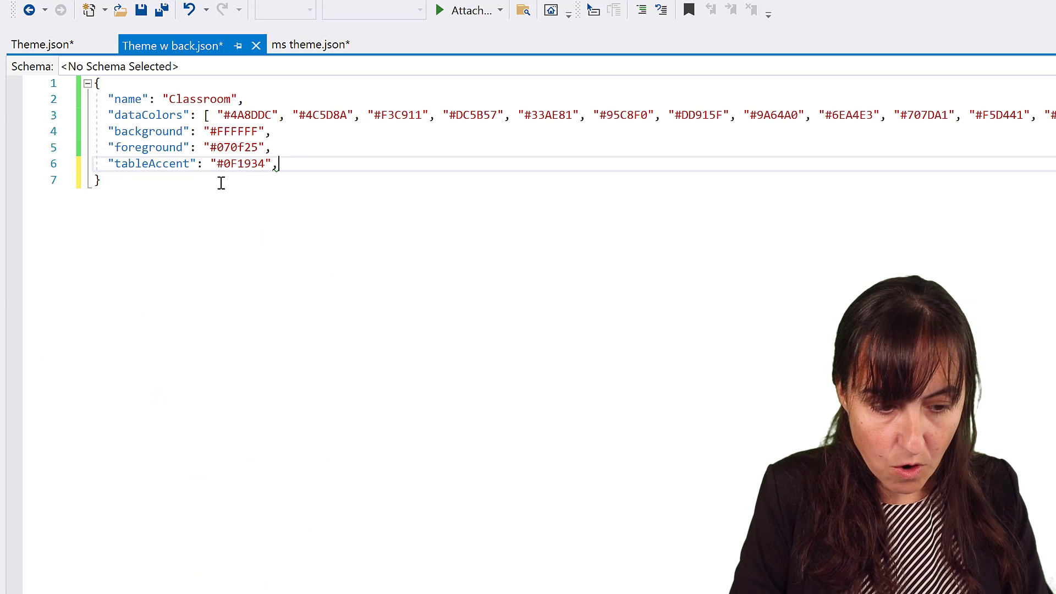
key(Return)
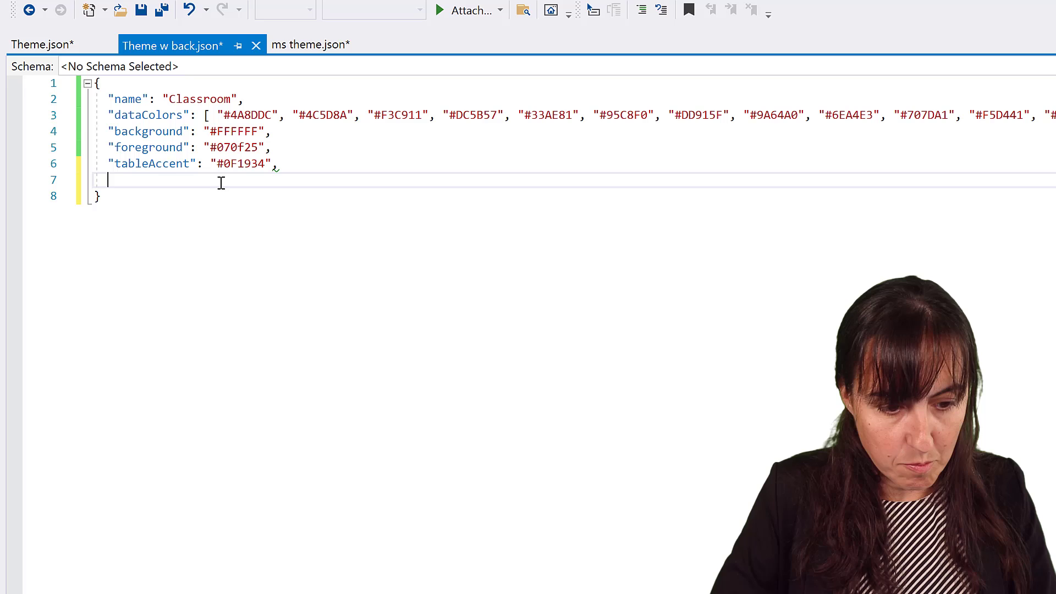
key(ctrl+v)
key(BackSpace)
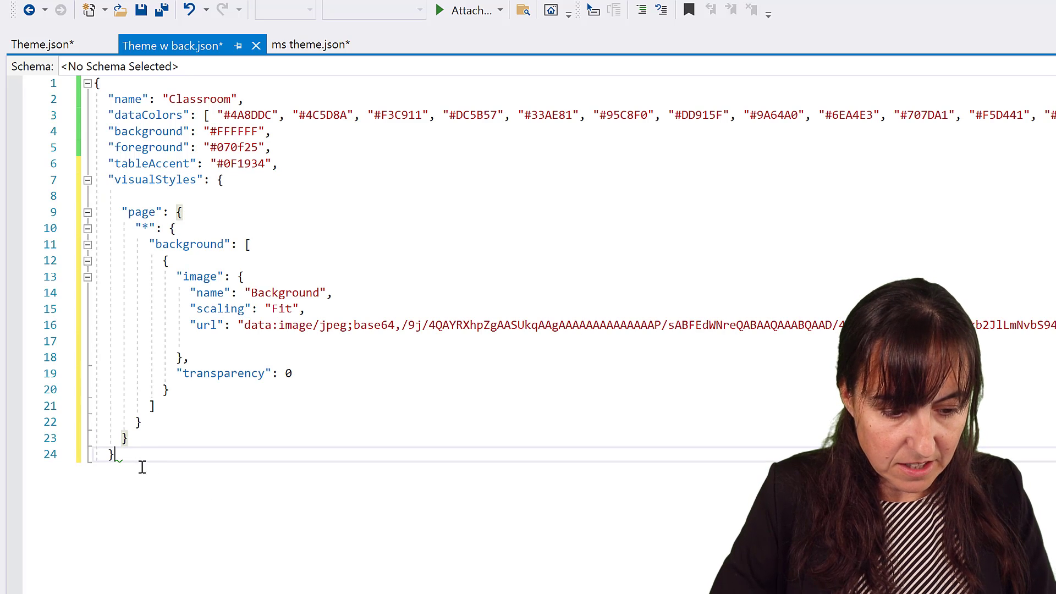
key(BackSpace)
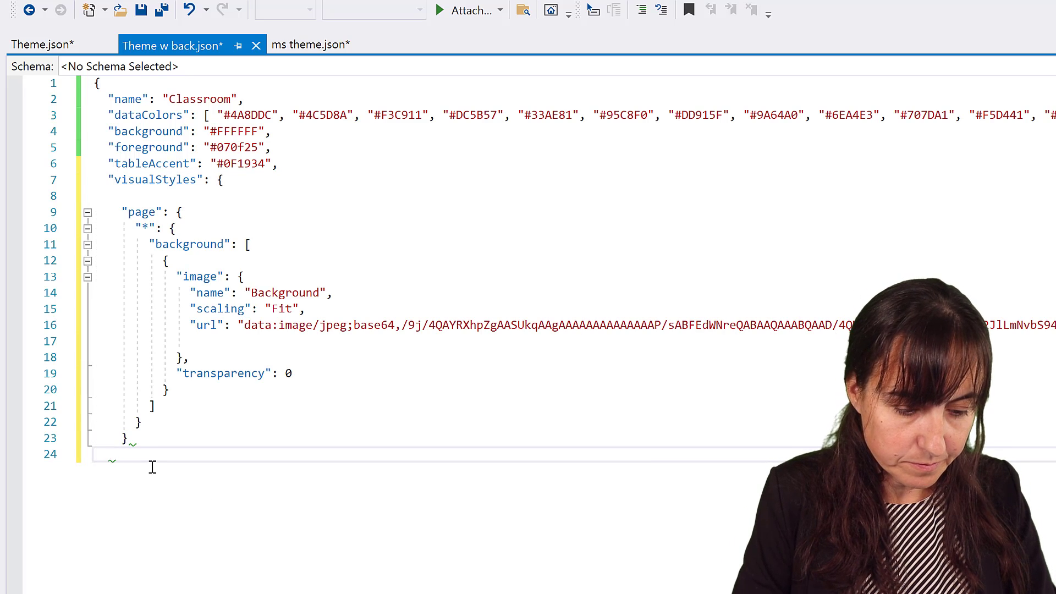
text(})
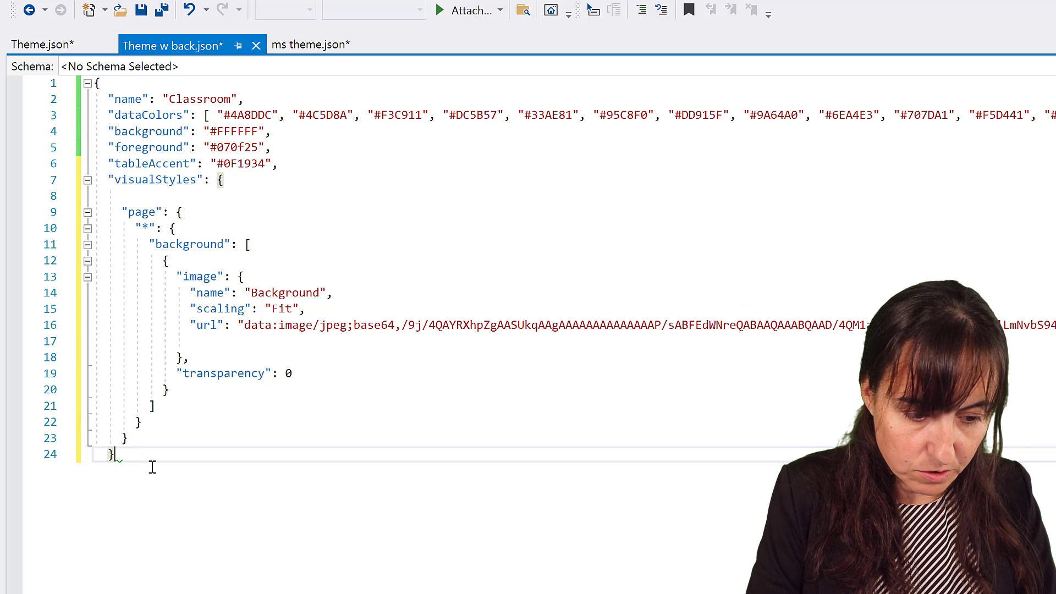
key(Return)
text(})
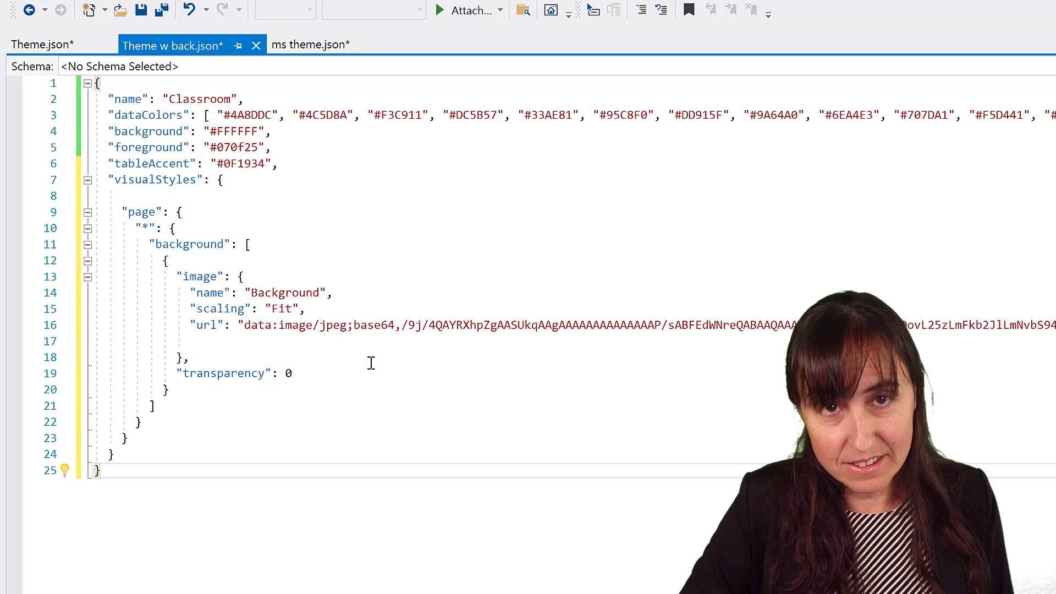
- Save ms theme.json, then import it into Power BI through Browse for themes
click(311, 44)
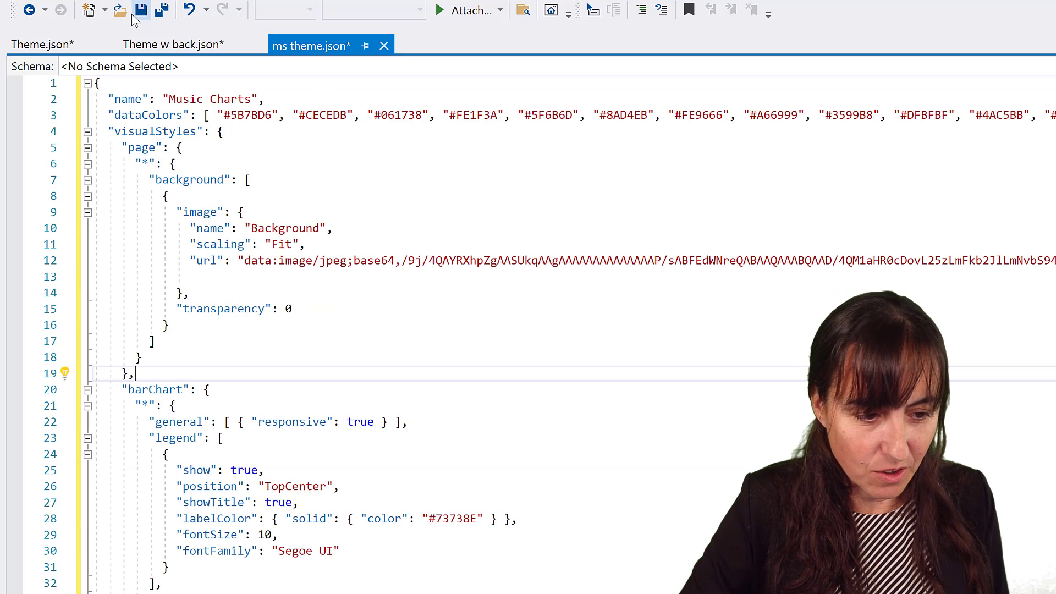
click(138, 12)
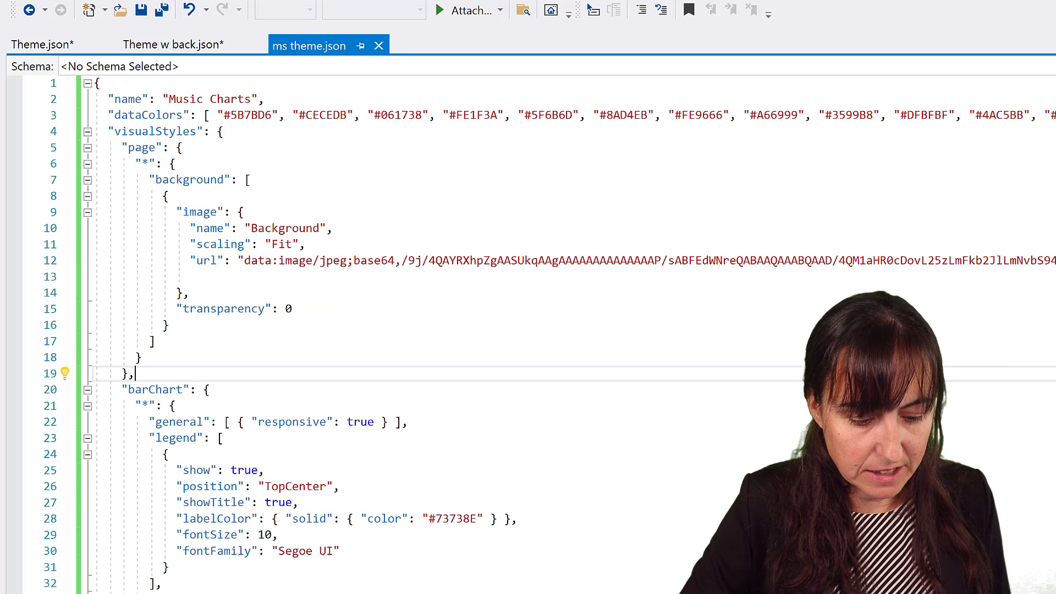
key(alt+Tab)
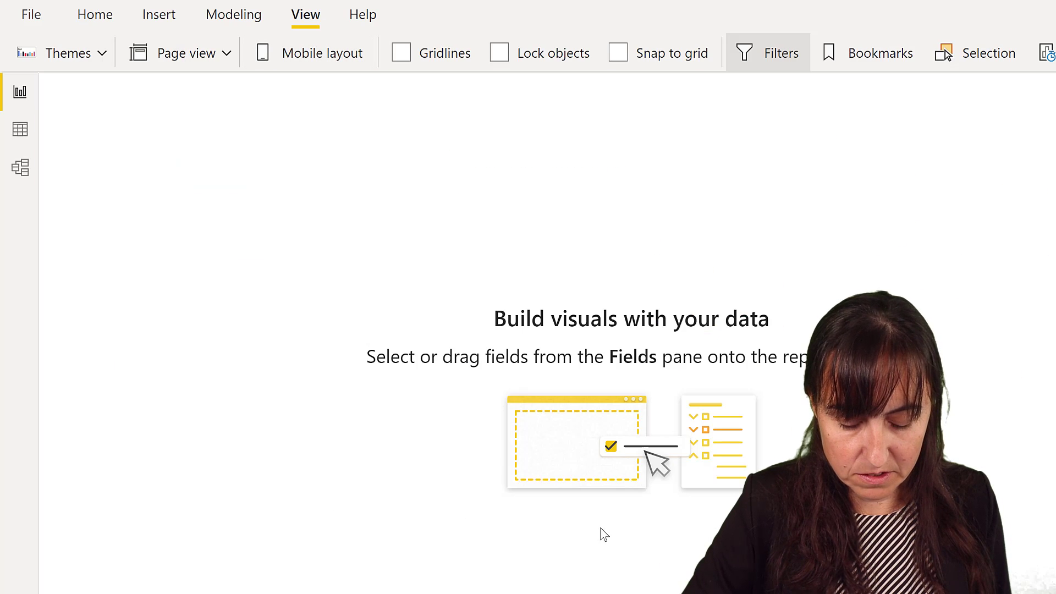
click(61, 53)
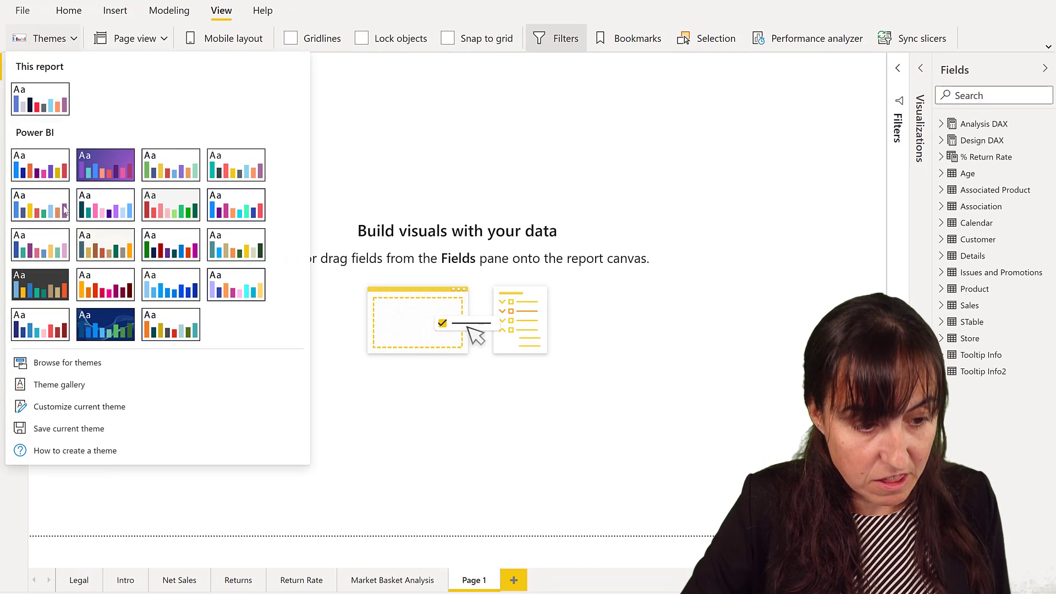
click(87, 363)
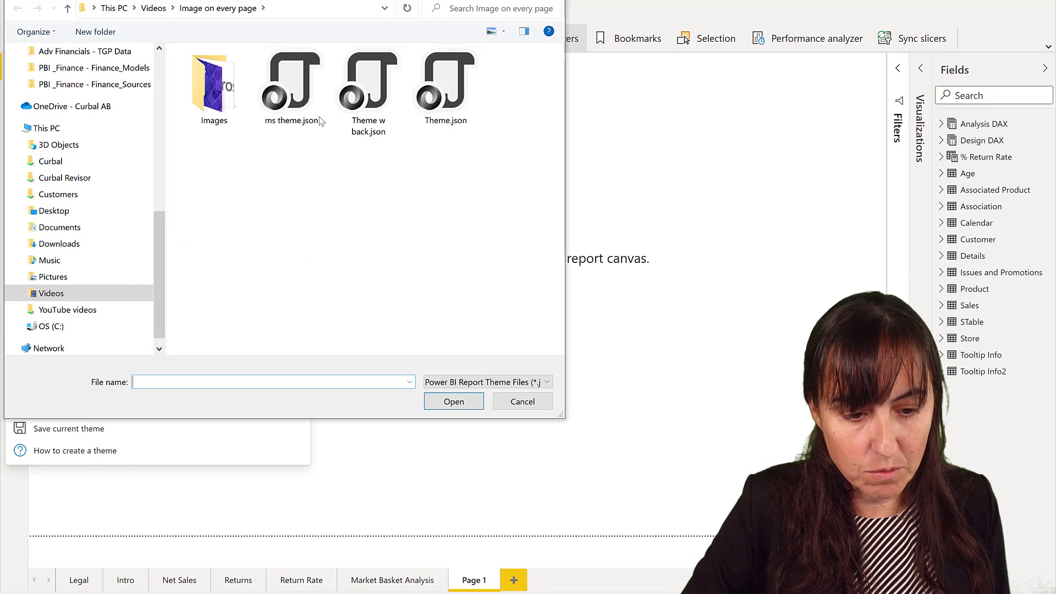
click(293, 95)
click(454, 401)
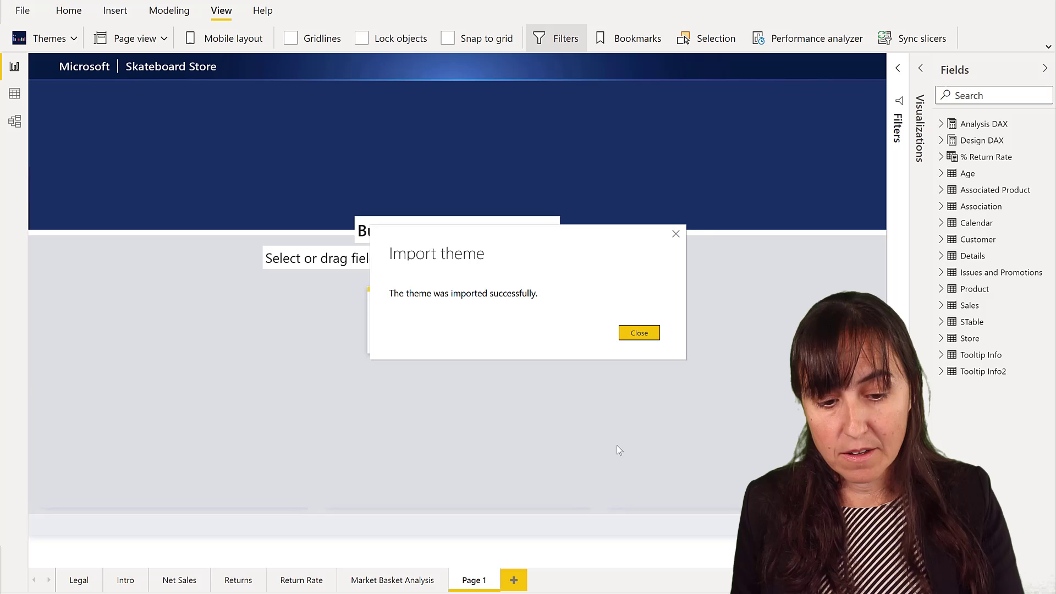
- Dismiss the import confirmation and add Pages 2 and 3 to the report
click(638, 333)
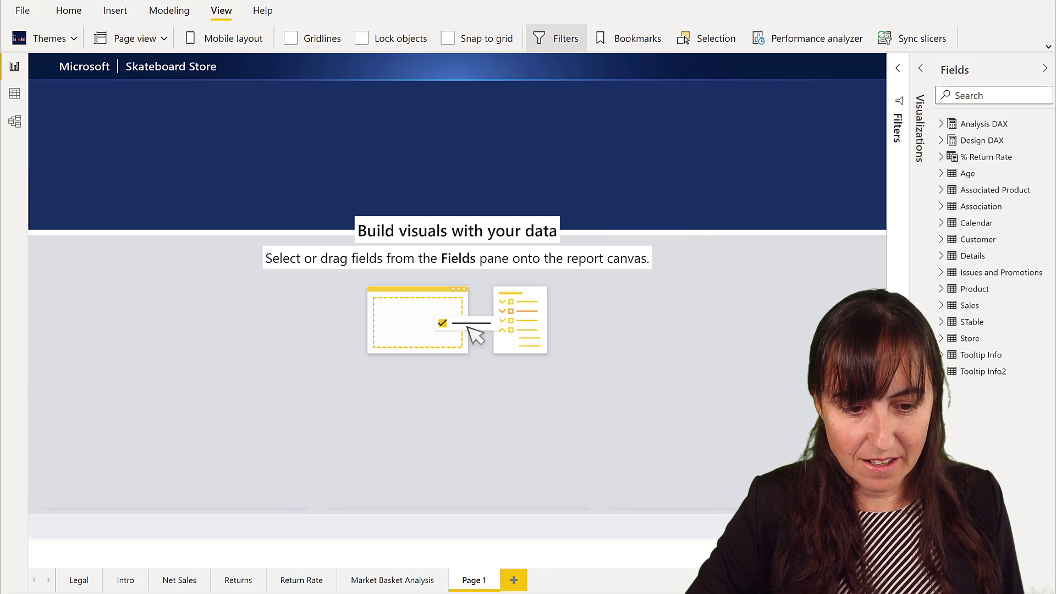
click(514, 581)
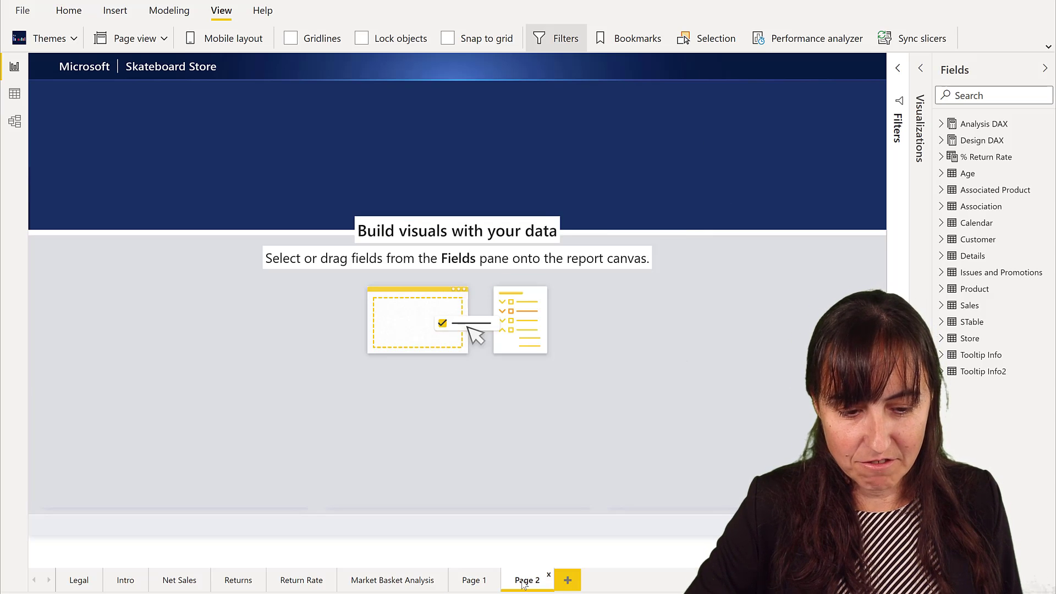
click(560, 579)
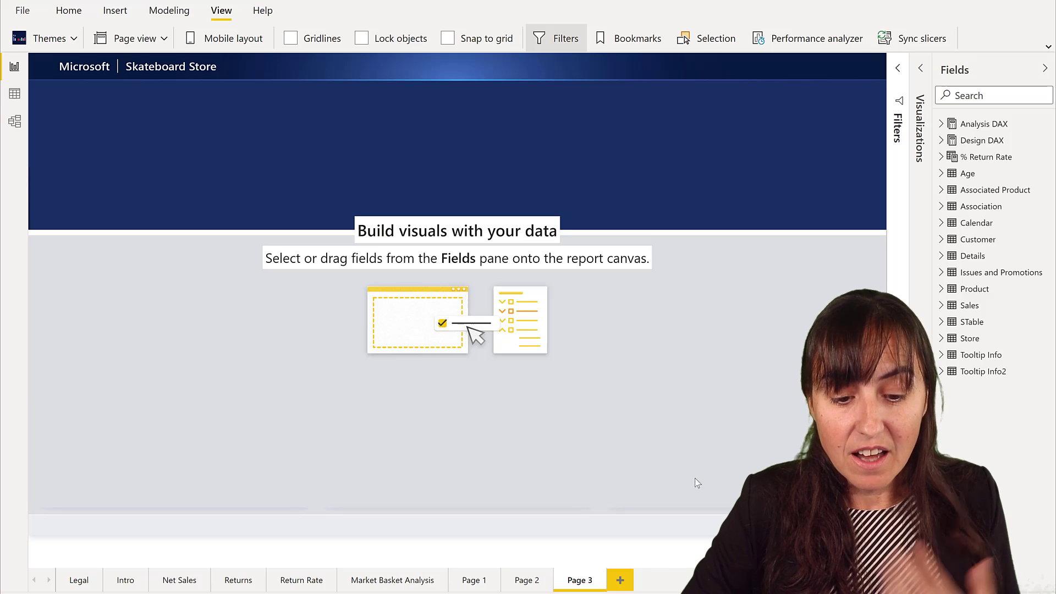
- Remove the background image from Page 3 in the Page background format settings
click(922, 70)
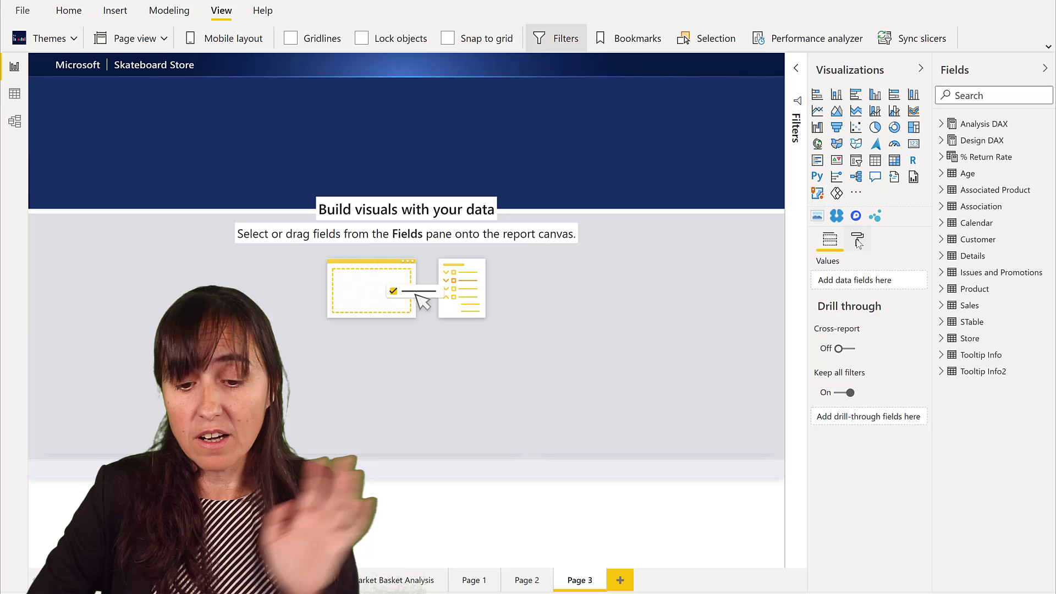
click(857, 239)
click(875, 343)
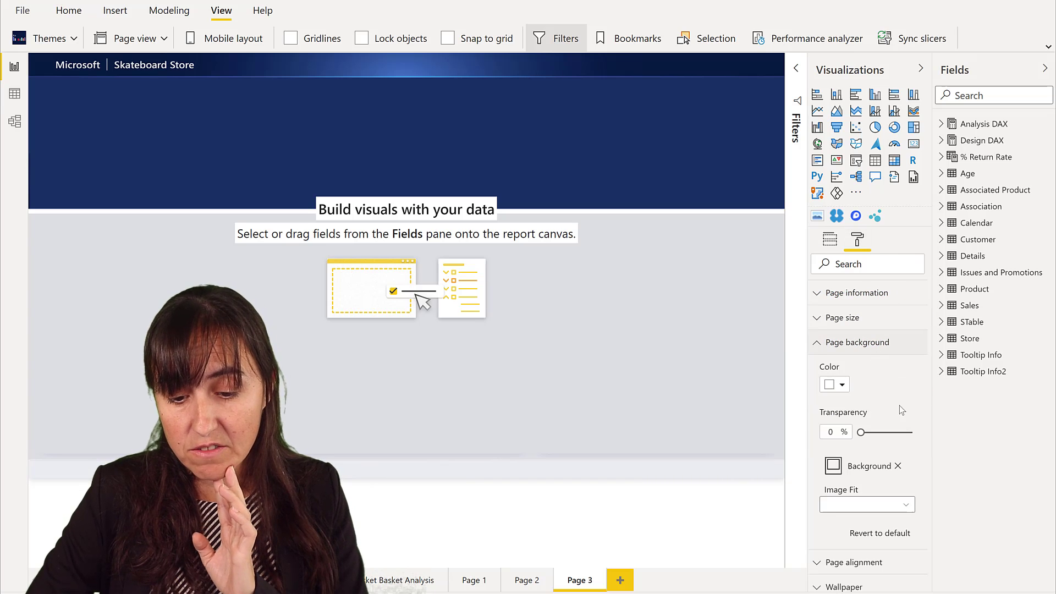
click(897, 466)
- Add Page 4 and compare it with Page 3 to confirm it keeps the theme background
click(618, 589)
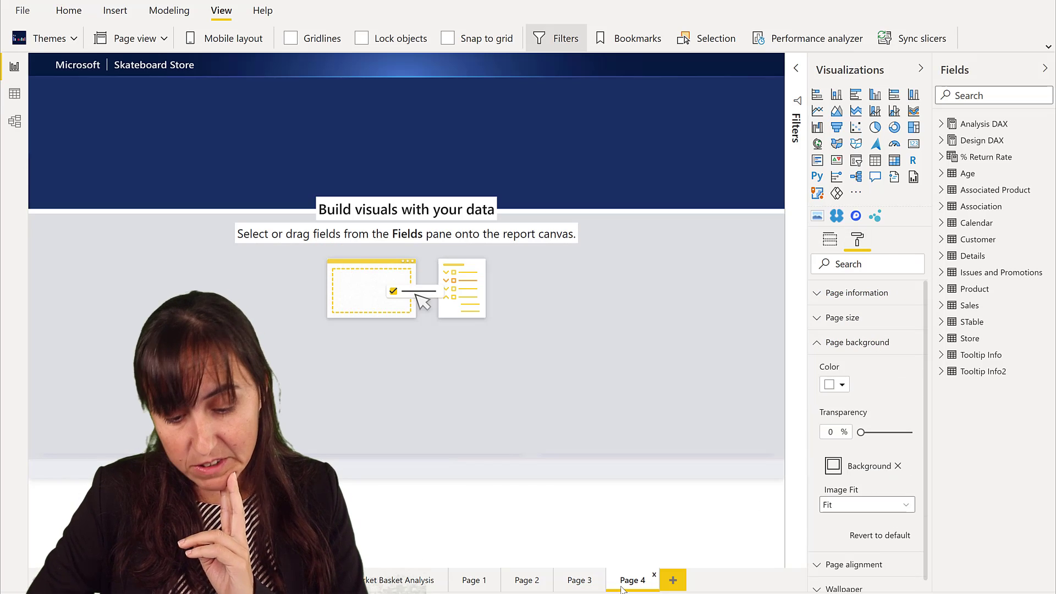
click(569, 588)
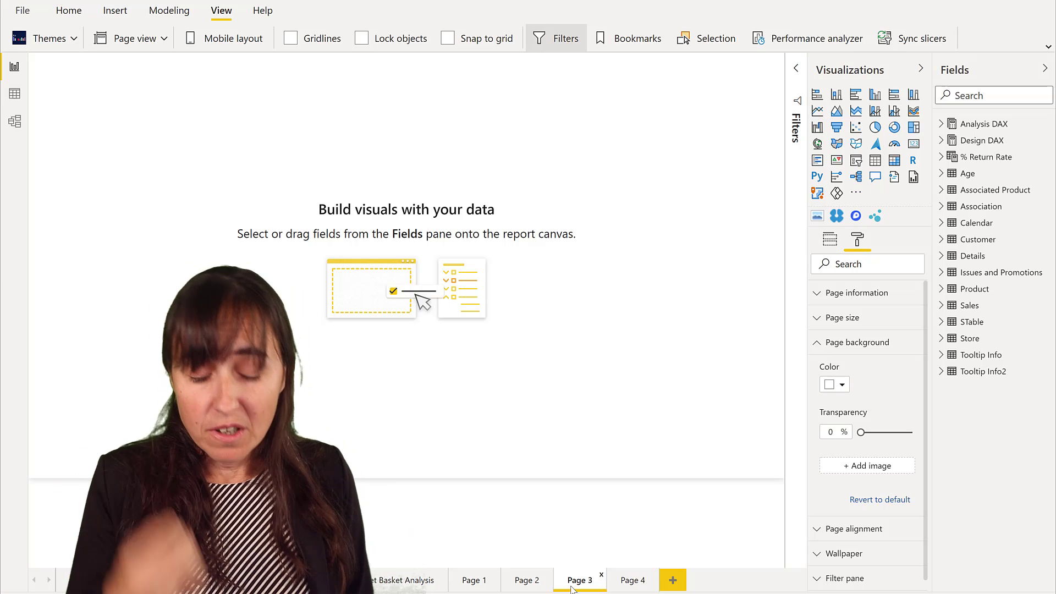
click(641, 582)
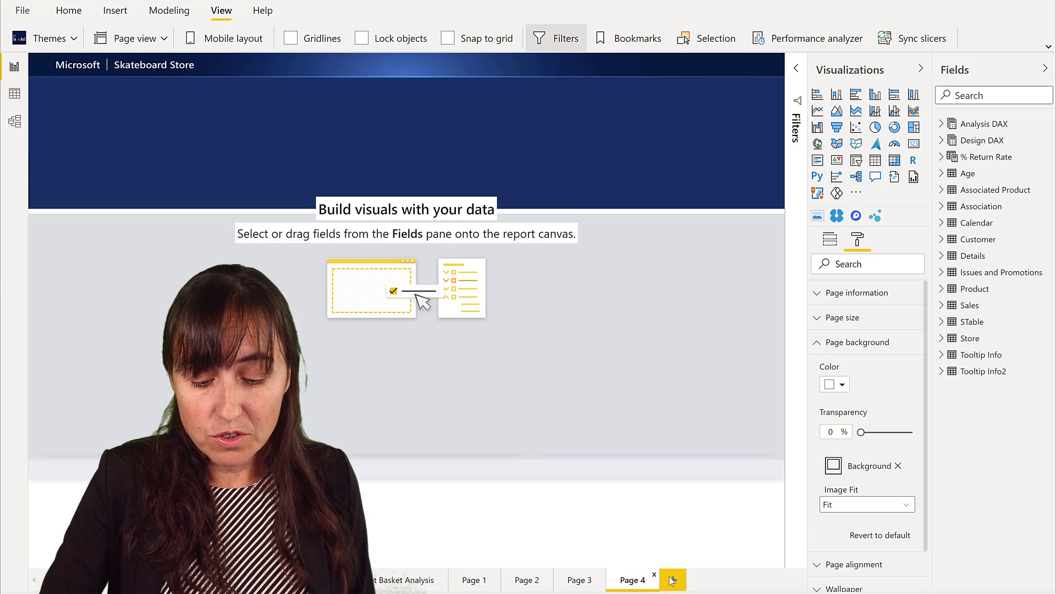